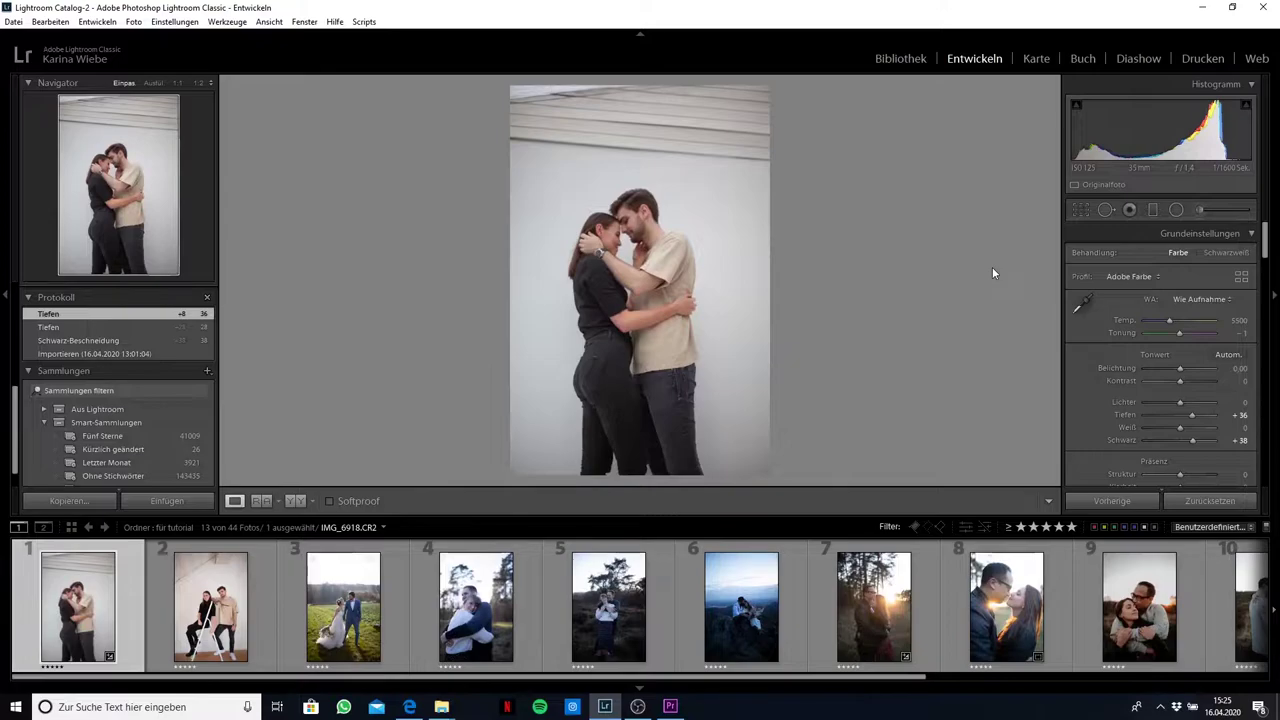
# Step: In Edge, open the Karina Wiebe store's Lightroom Preset - Desktop Version product page
pyautogui.click(411, 708)
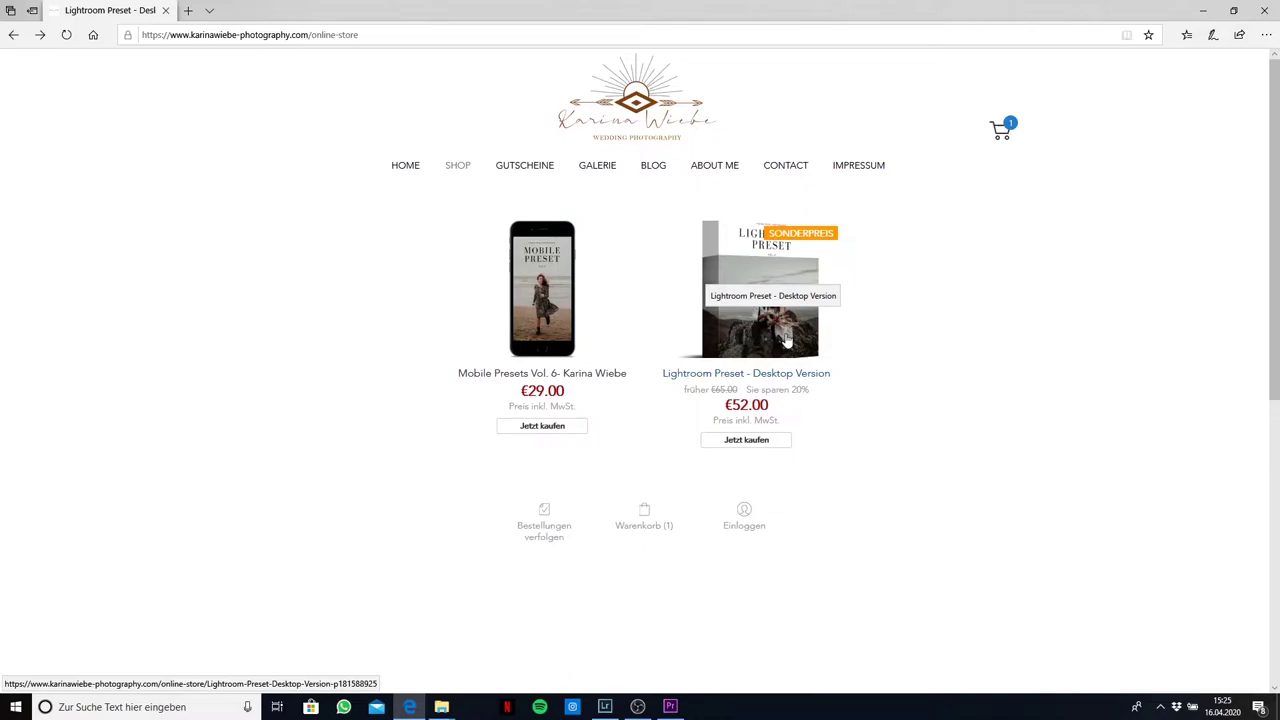
pyautogui.click(786, 340)
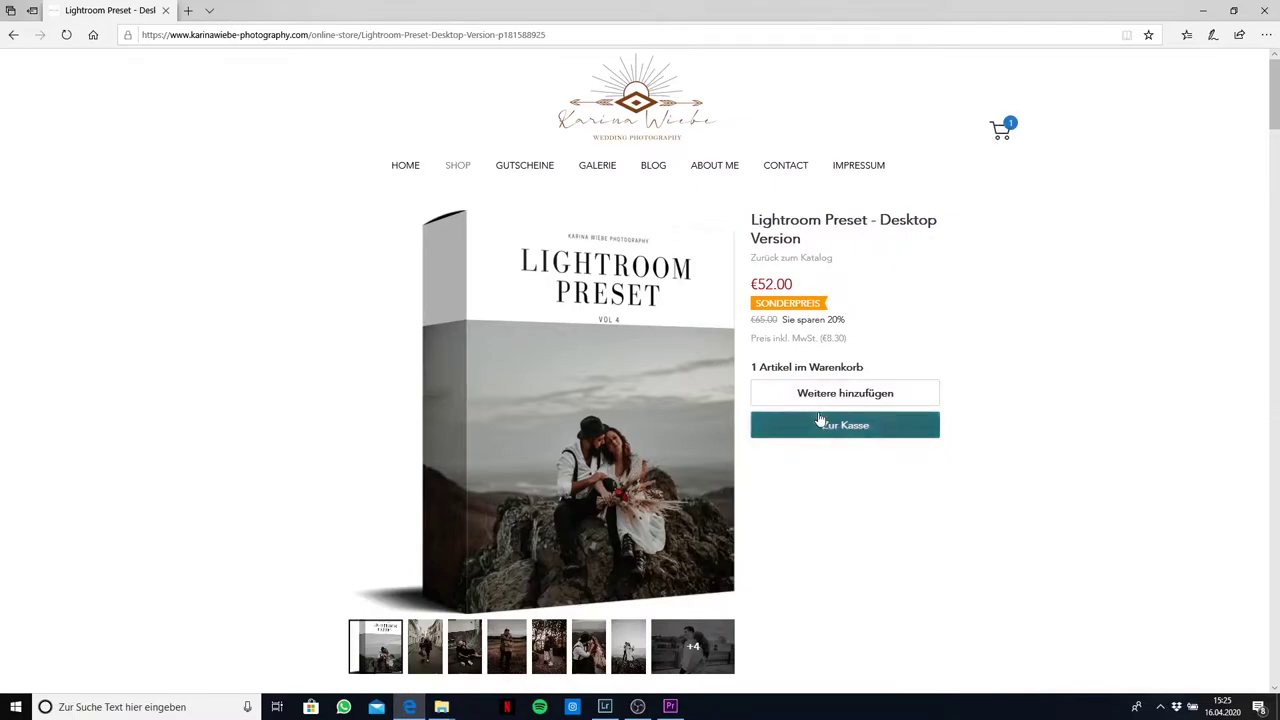
# Step: Proceed to the Kasse checkout page with the €52.00 Desktop Version preset
pyautogui.click(855, 430)
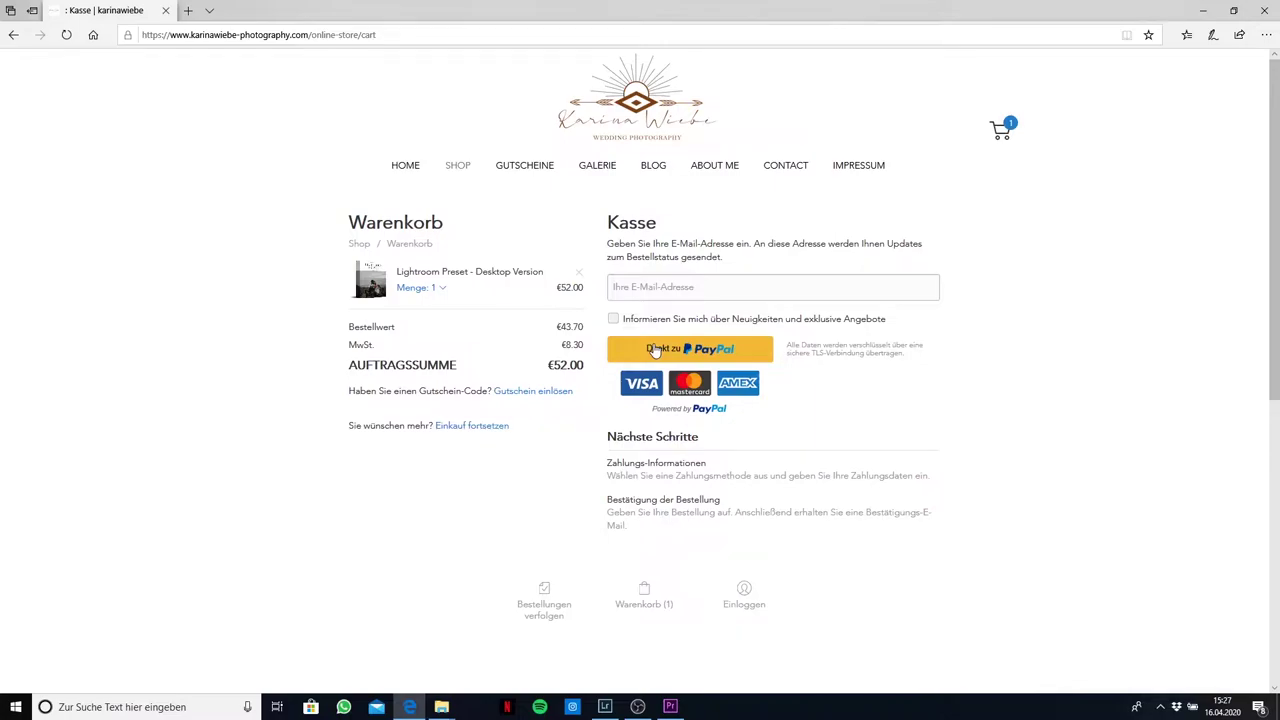
# Step: Switch back to Lightroom's Develop module showing the embracing couple photo
pyautogui.click(605, 706)
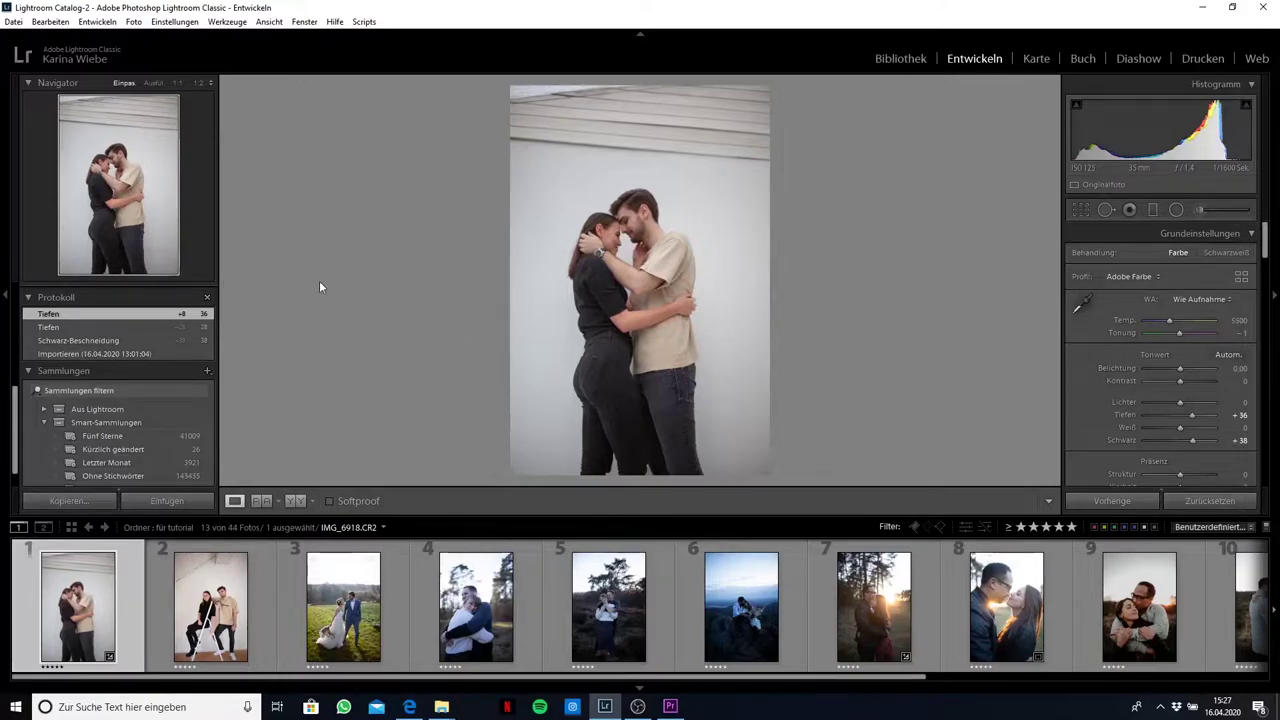
# Step: Open the Neue Entwicklungs-Vorgabe and Neue Gruppe dialogs from Vorgaben, then cancel both unsaved
pyautogui.scroll(5, 182, 360)
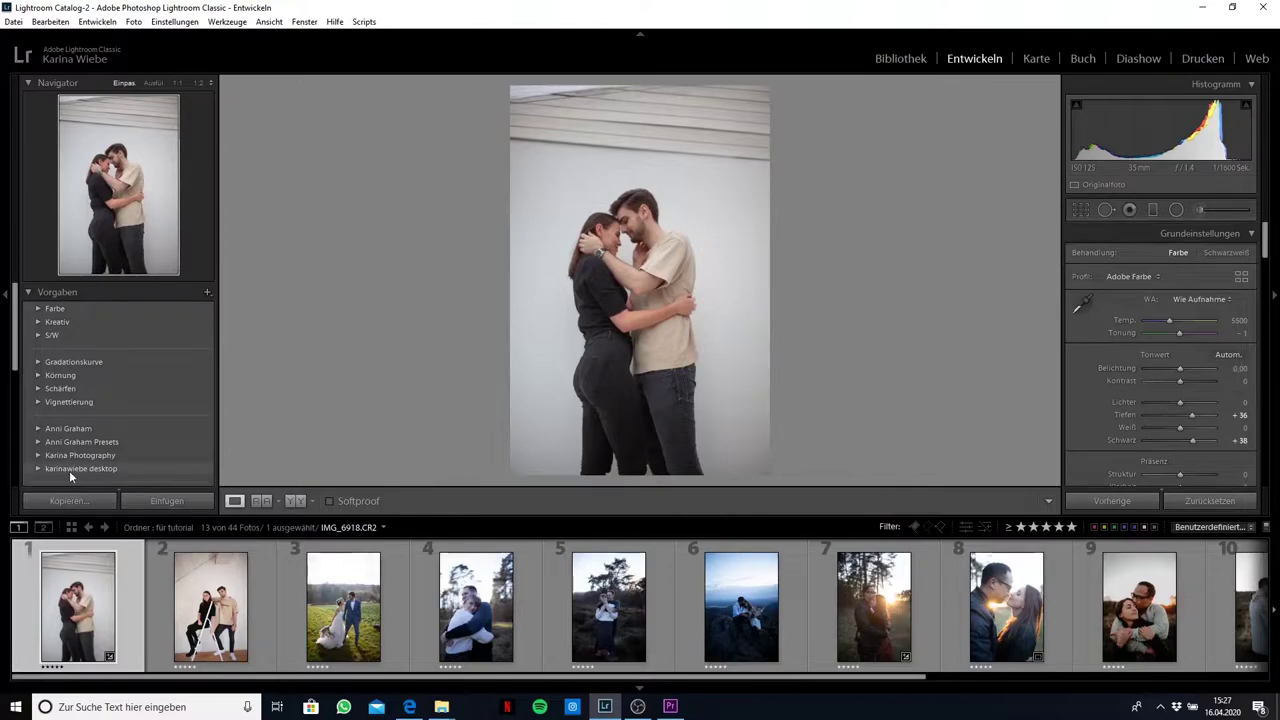
pyautogui.click(207, 292)
pyautogui.click(207, 292)
pyautogui.click(207, 292)
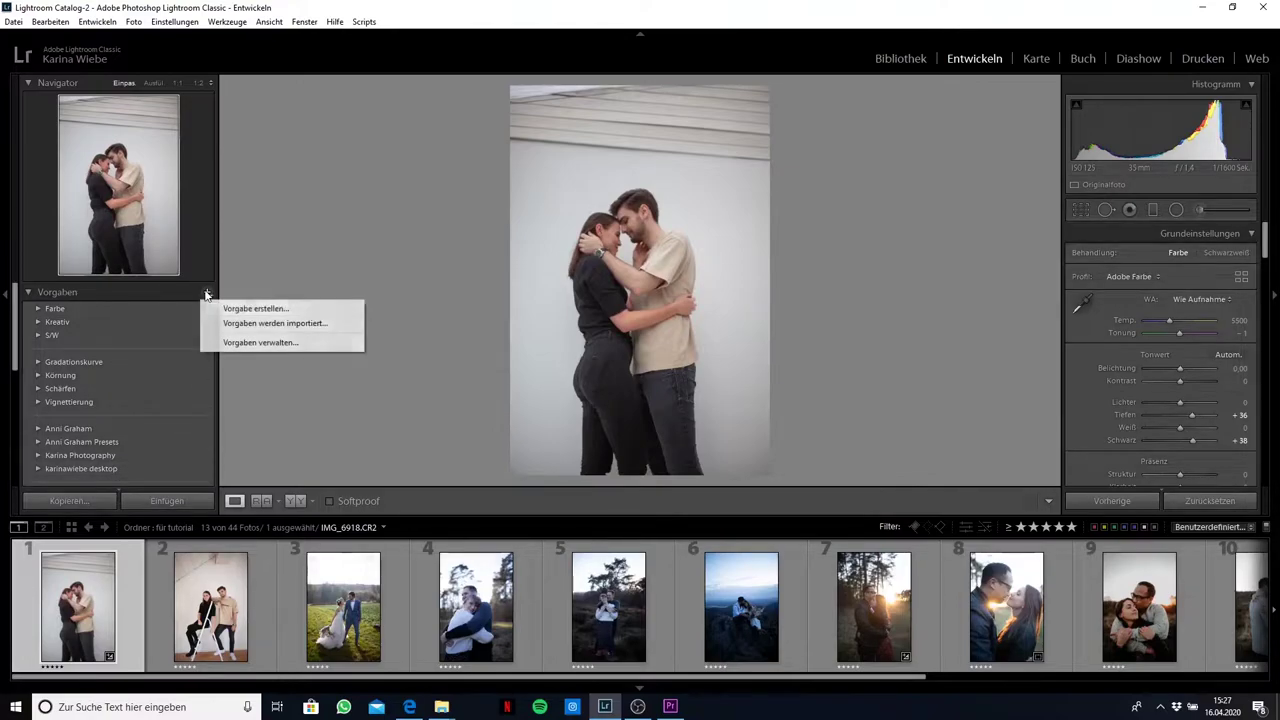
pyautogui.click(243, 308)
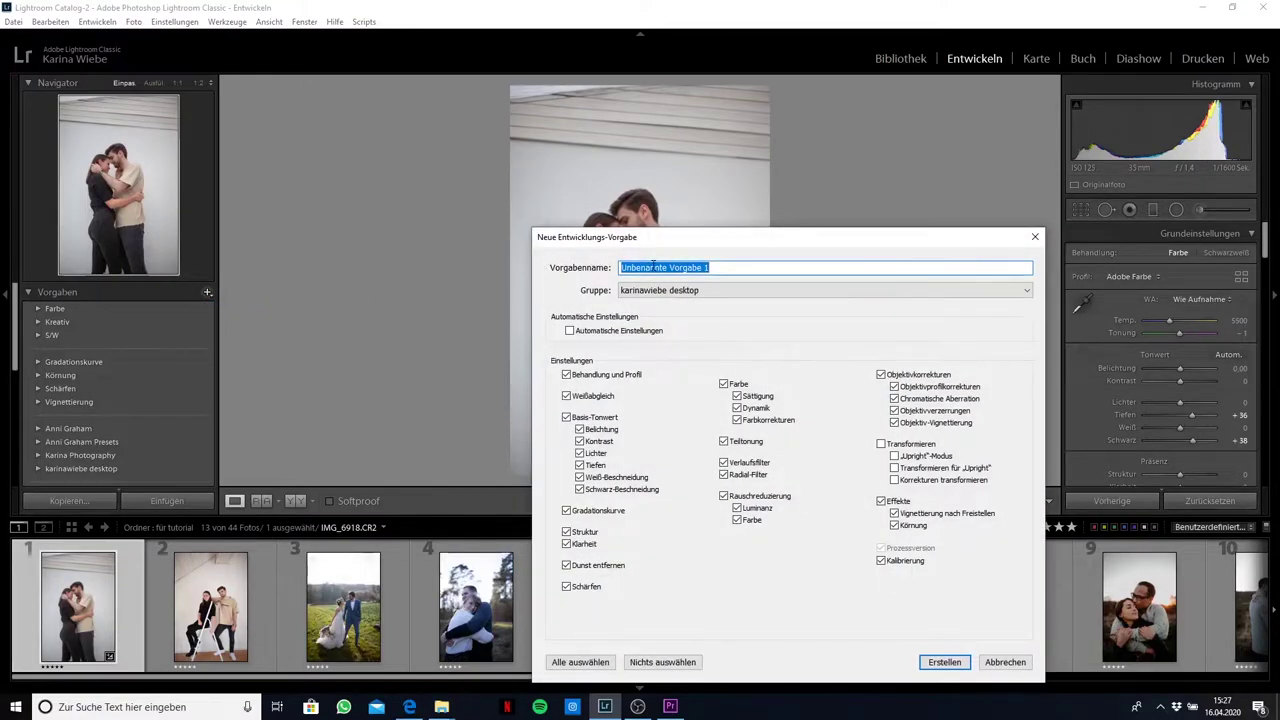
pyautogui.click(641, 292)
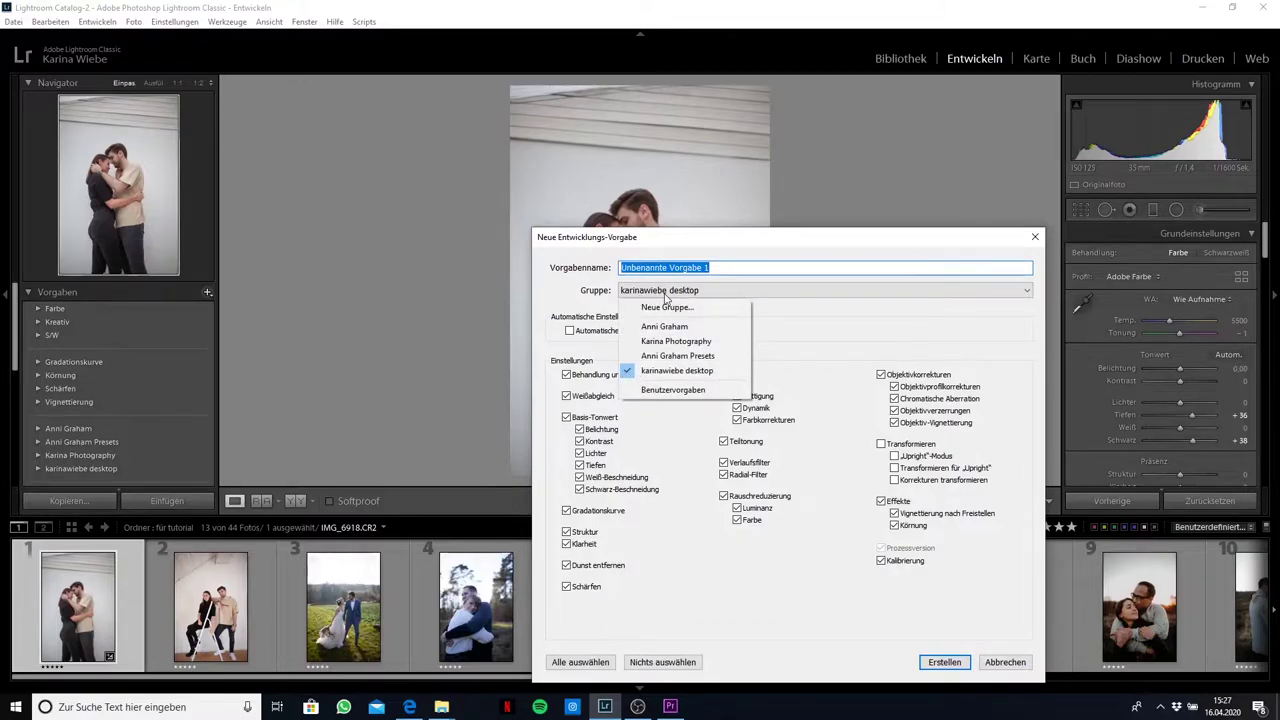
pyautogui.click(668, 308)
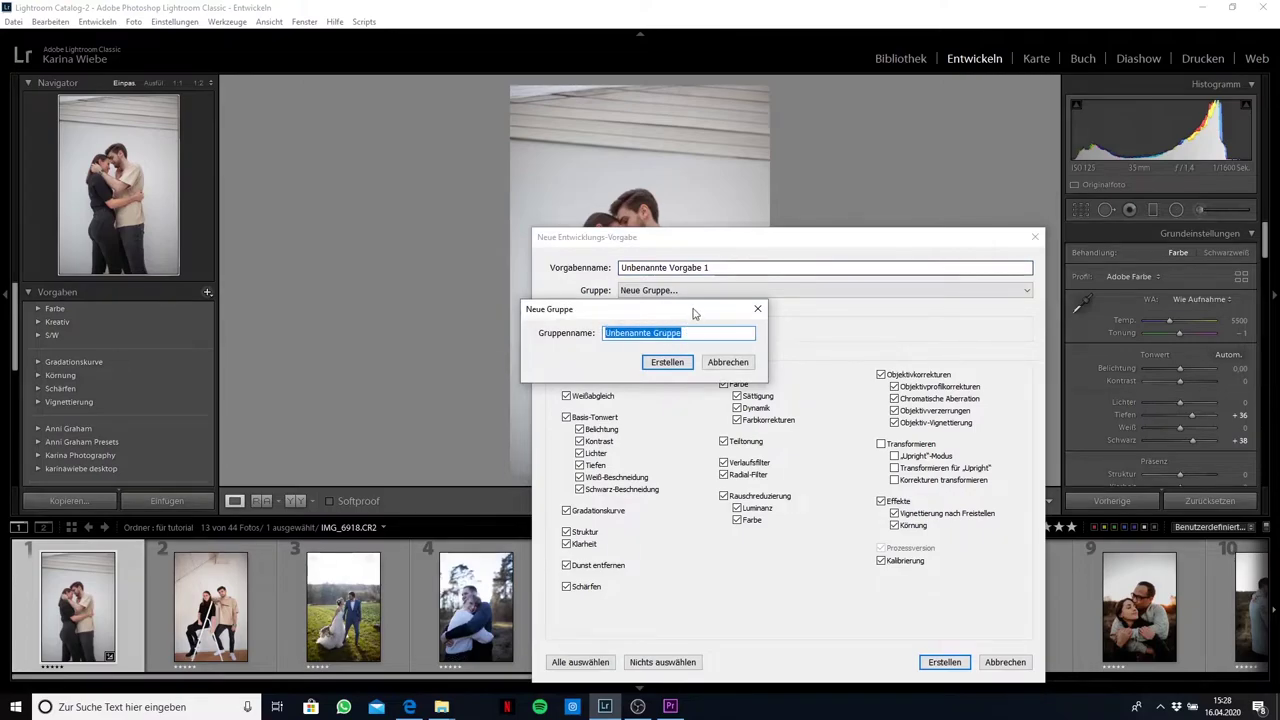
pyautogui.click(727, 362)
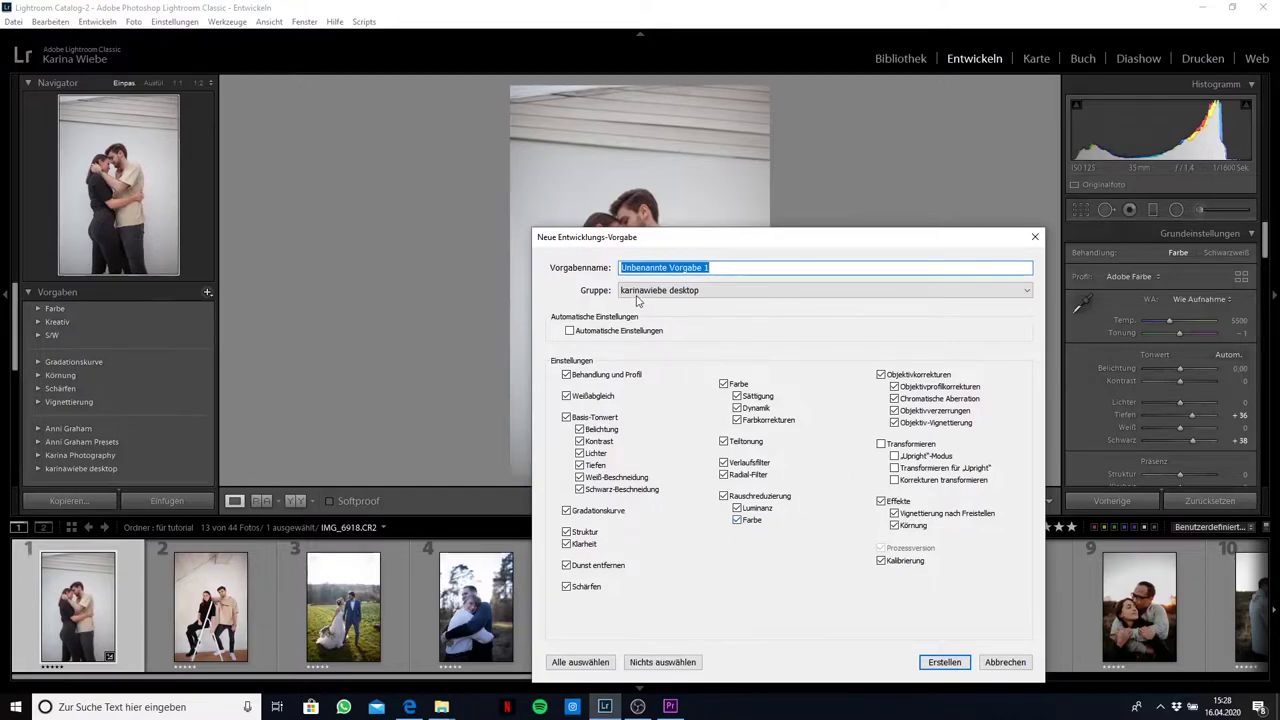
pyautogui.click(1006, 660)
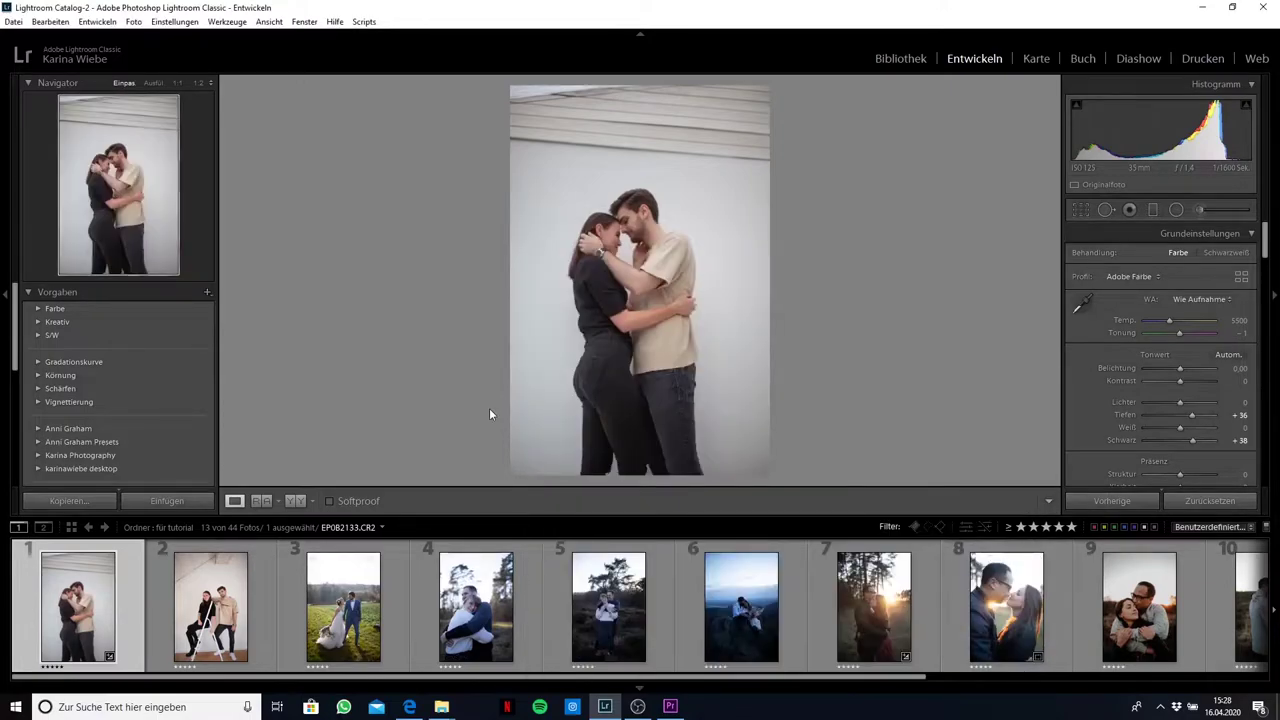
# Step: Import the five KarinaWiebe .xmp preset files into the karinawiebe desktop group
pyautogui.click(98, 467)
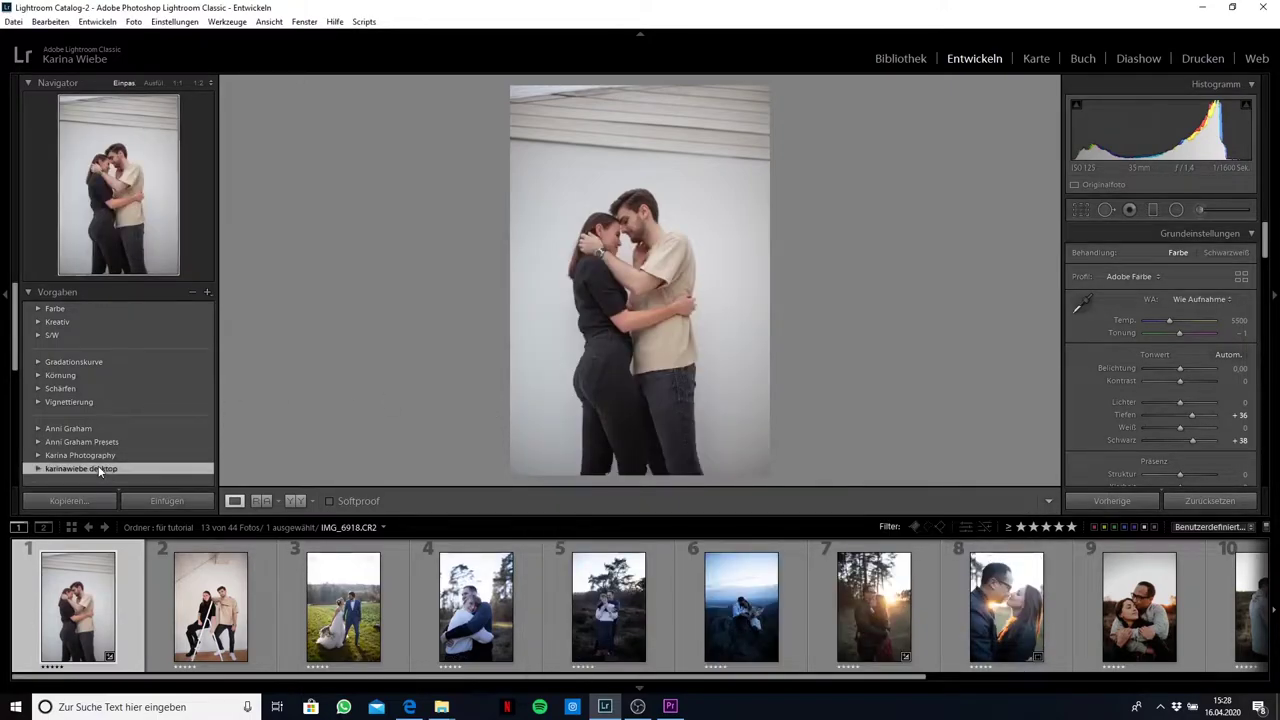
pyautogui.click(207, 293)
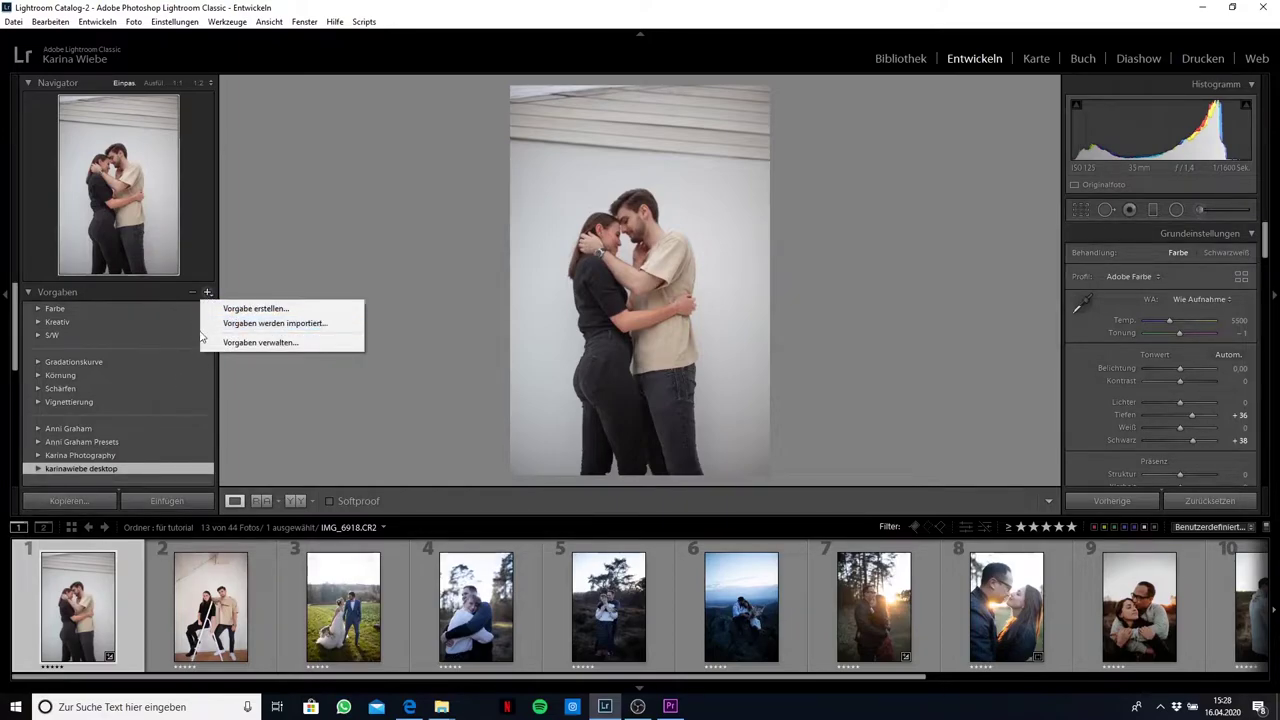
pyautogui.click(243, 324)
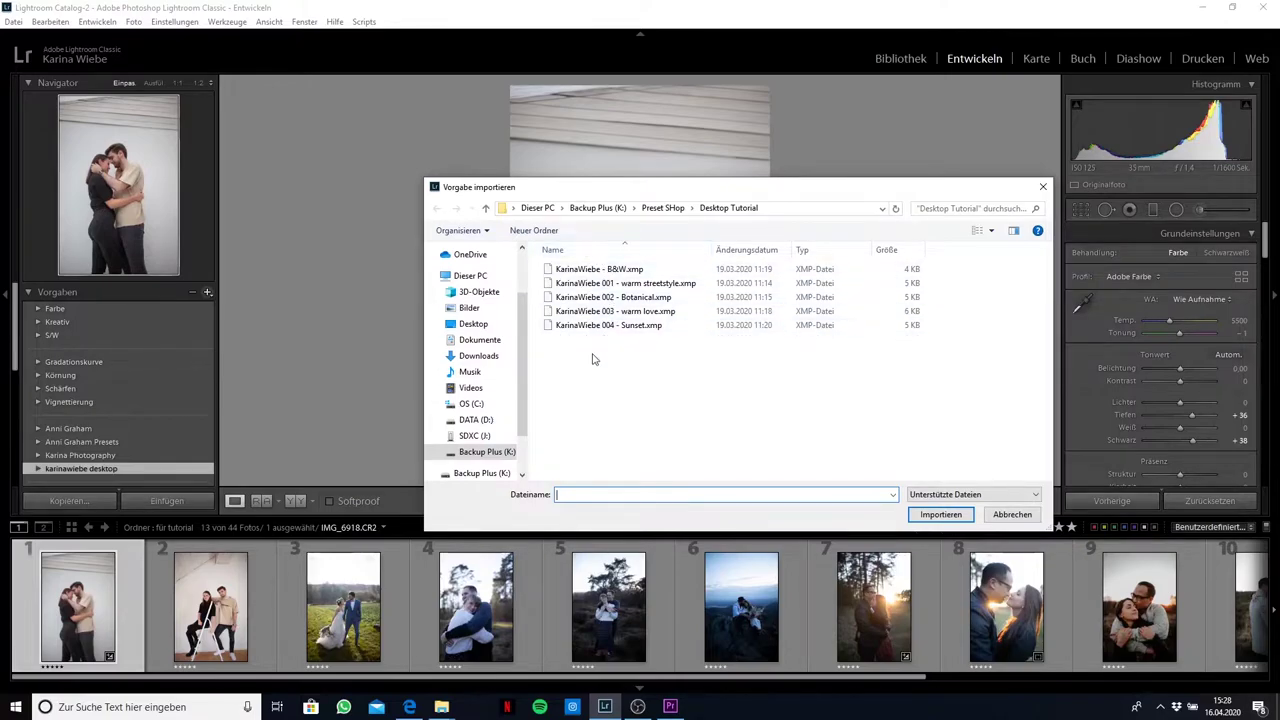
pyautogui.moveTo(596, 366); pyautogui.dragTo(608, 260)
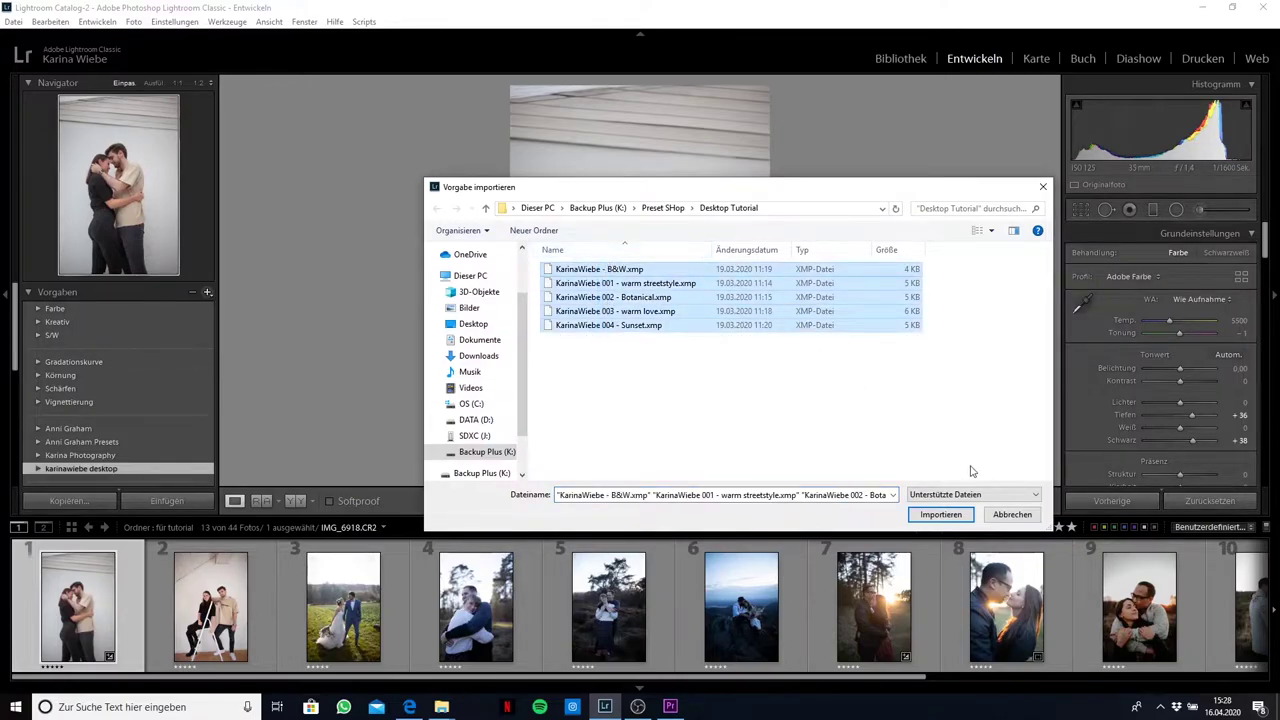
pyautogui.click(941, 515)
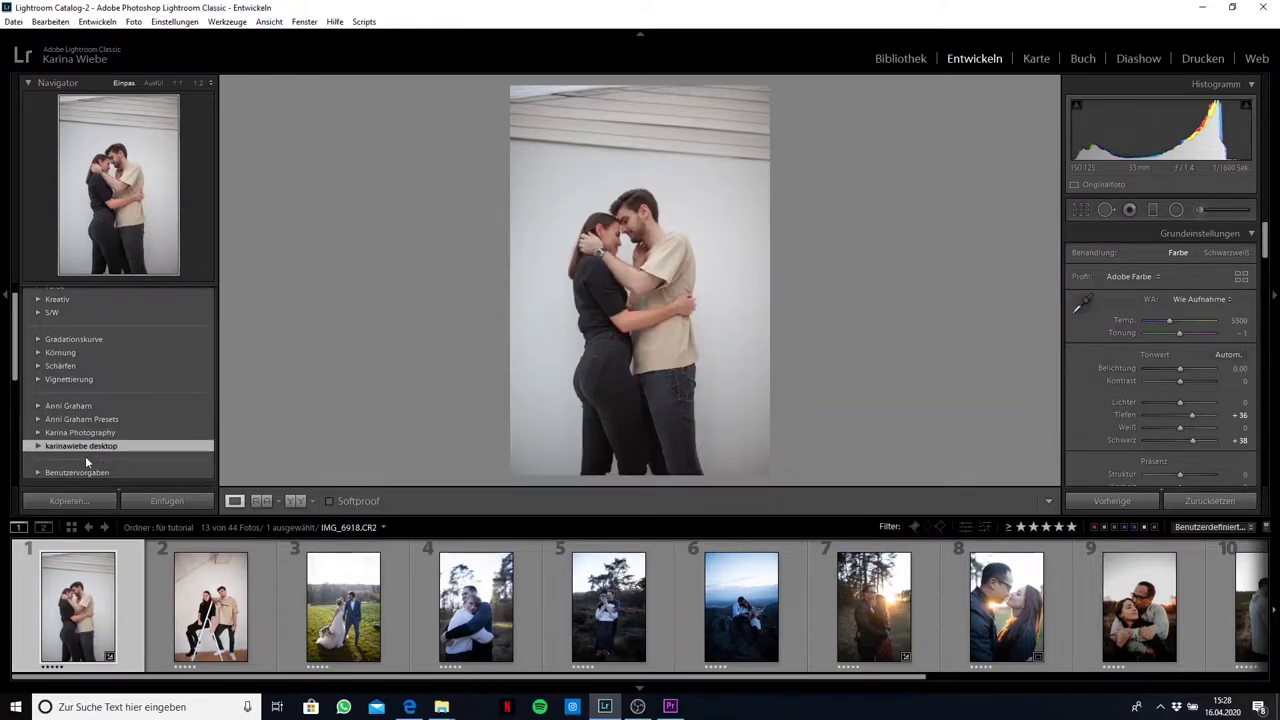
# Step: Expand karinawiebe desktop to list its presets, trying warm love and then removing it
pyautogui.click(72, 449)
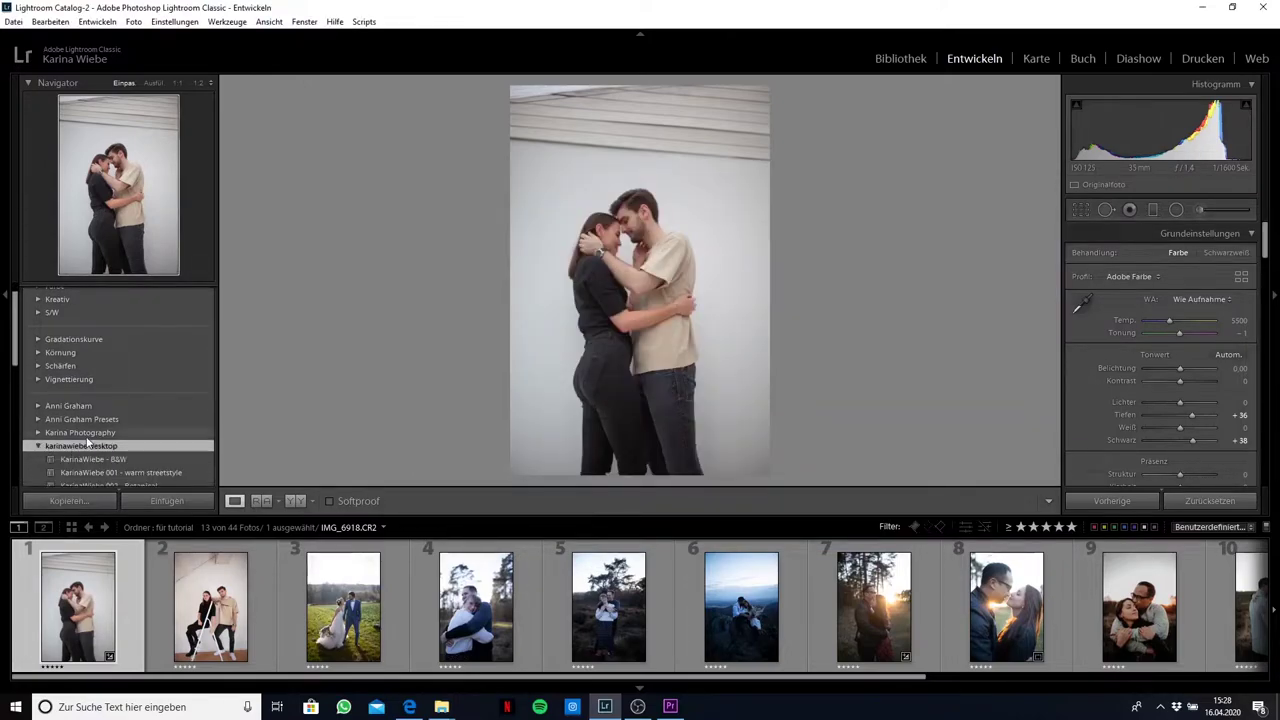
pyautogui.scroll(-1, 86, 438)
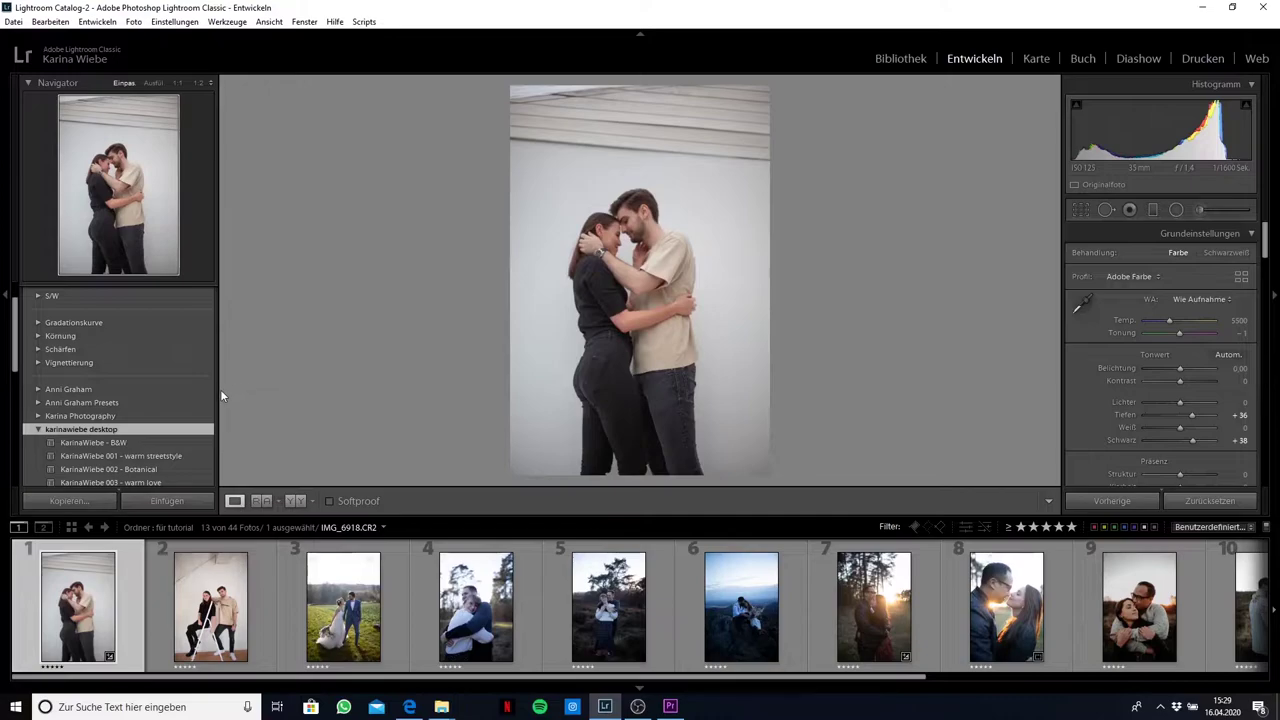
pyautogui.scroll(-2, 191, 405)
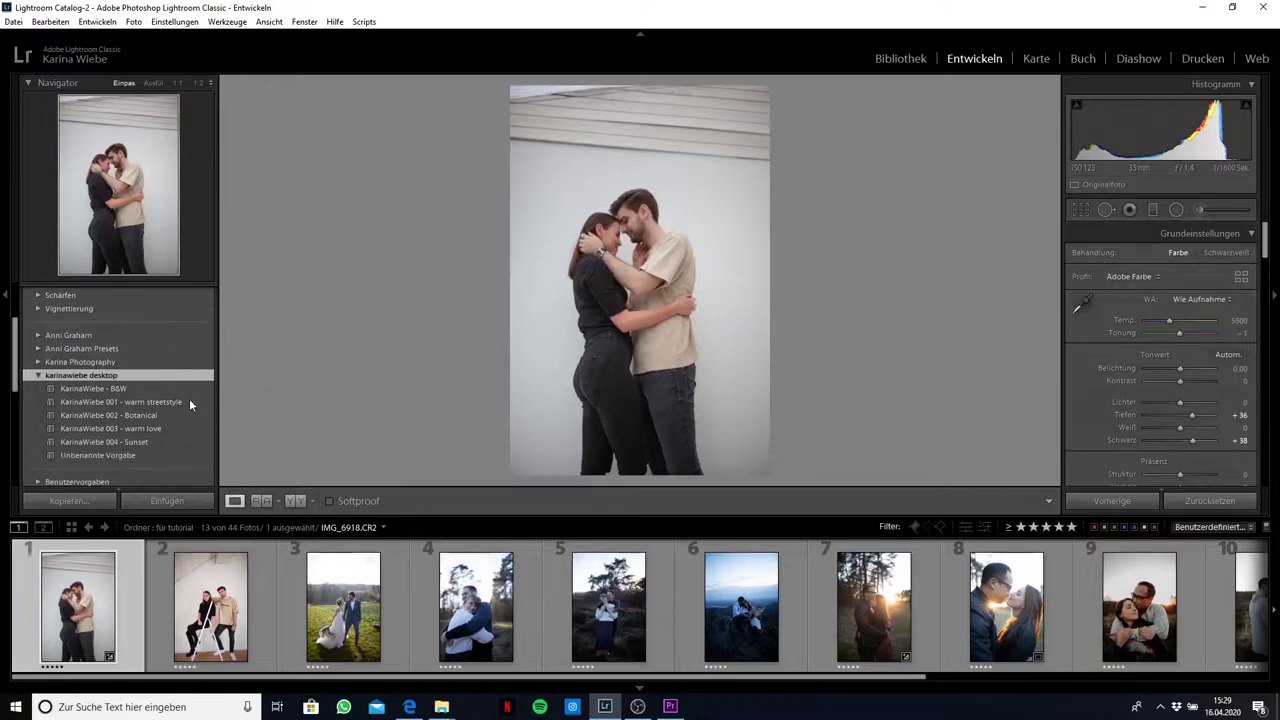
pyautogui.scroll(-1, 190, 400)
pyautogui.click(189, 398)
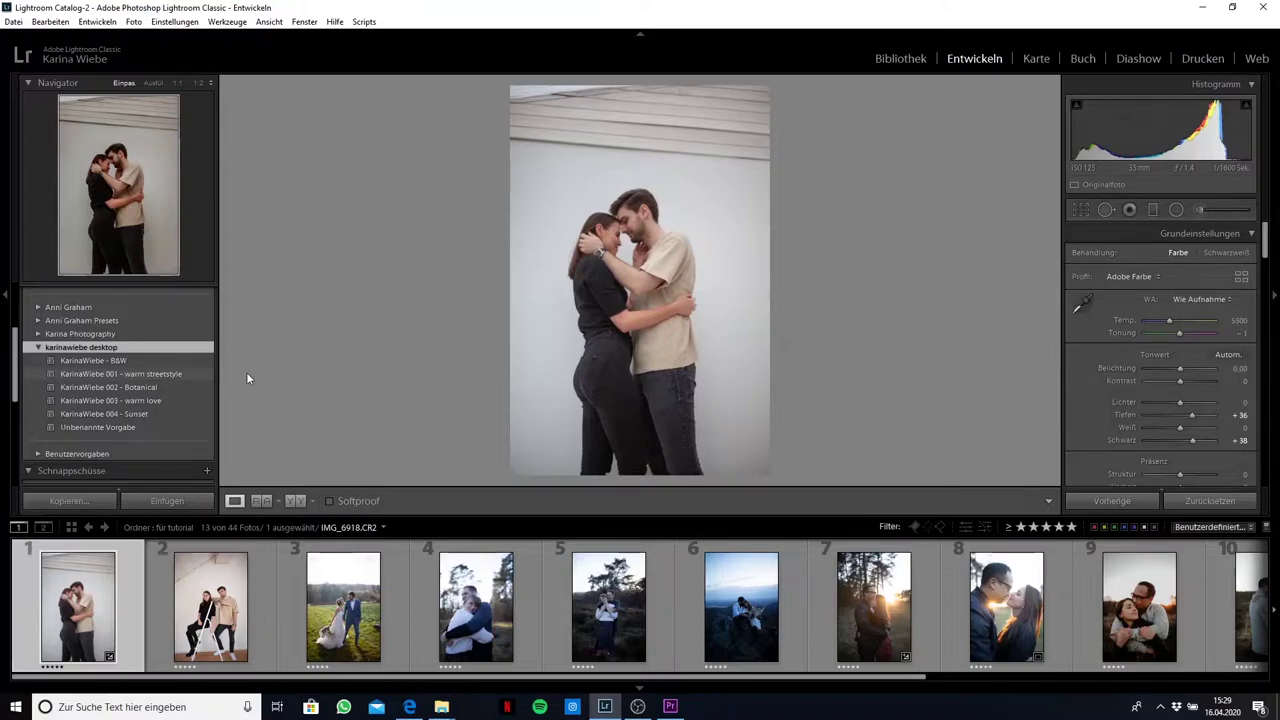
pyautogui.click(188, 372)
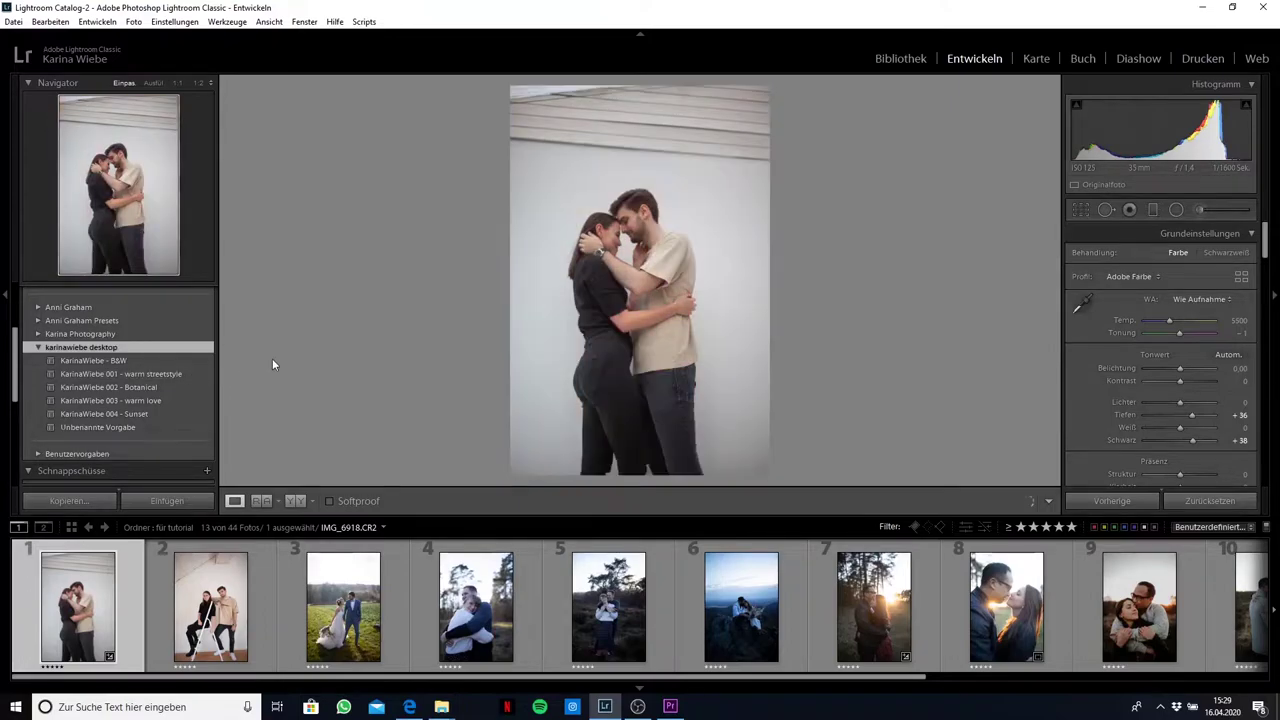
# Step: Apply KarinaWiebe 001 - warm streetstyle to the embracing couple photo, then select photo 2
pyautogui.click(178, 373)
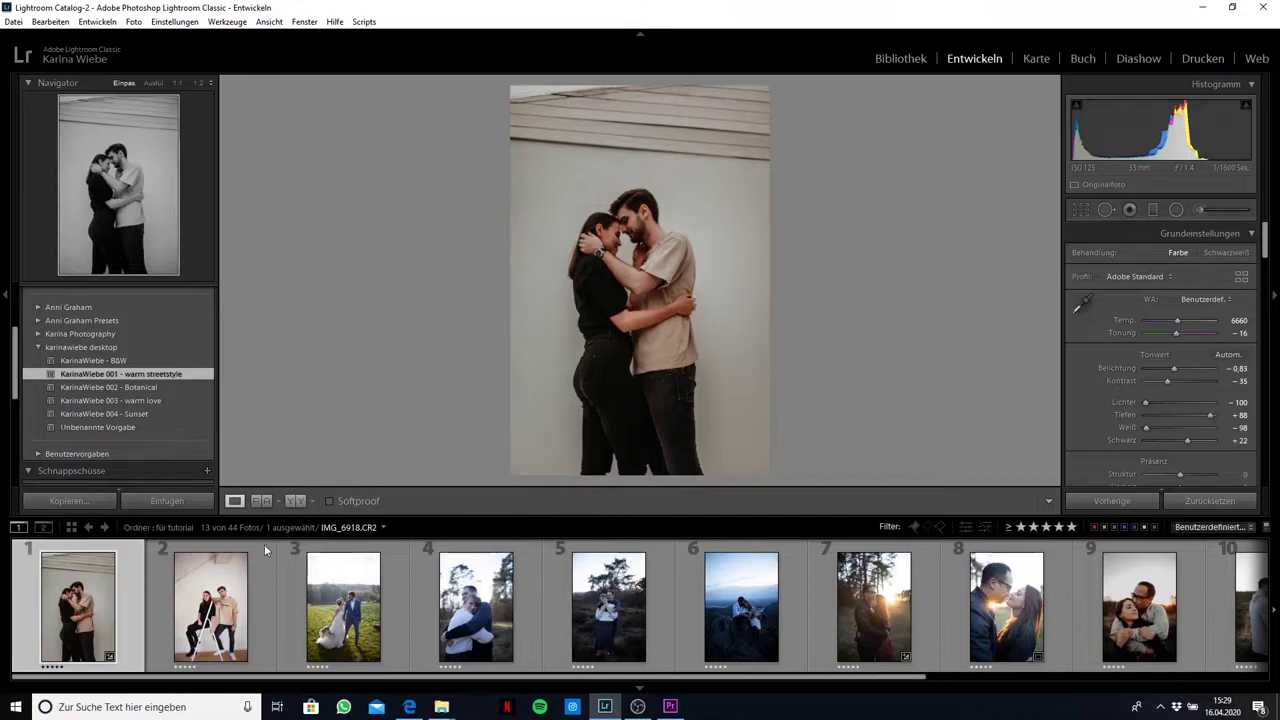
pyautogui.click(226, 605)
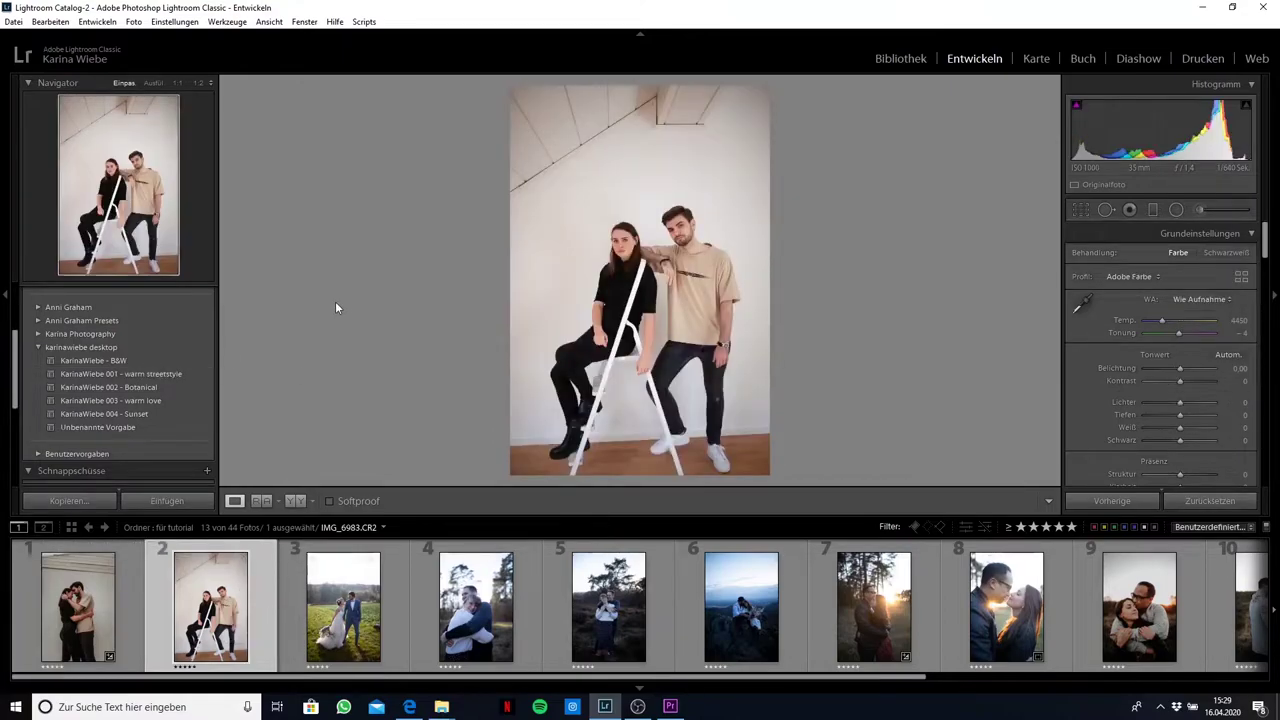
# Step: Apply KarinaWiebe - B&W to the ladder couple photo, then select the wedding photo
pyautogui.click(168, 360)
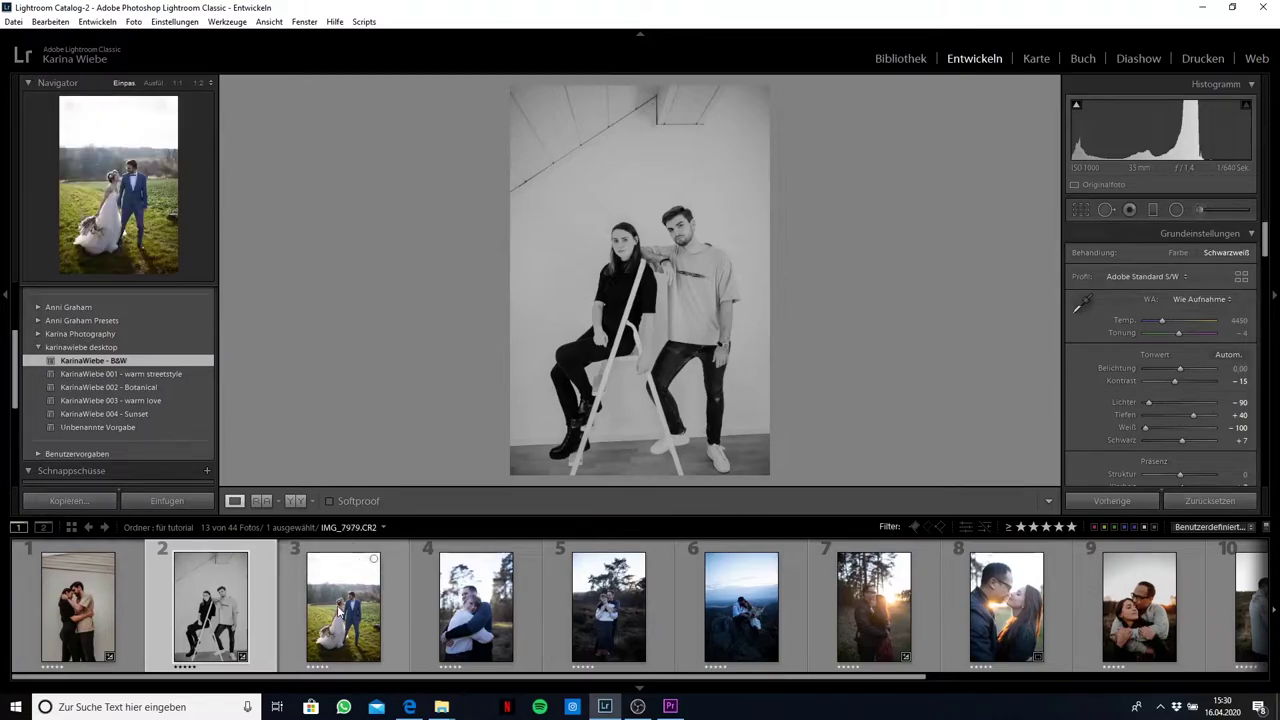
pyautogui.click(339, 612)
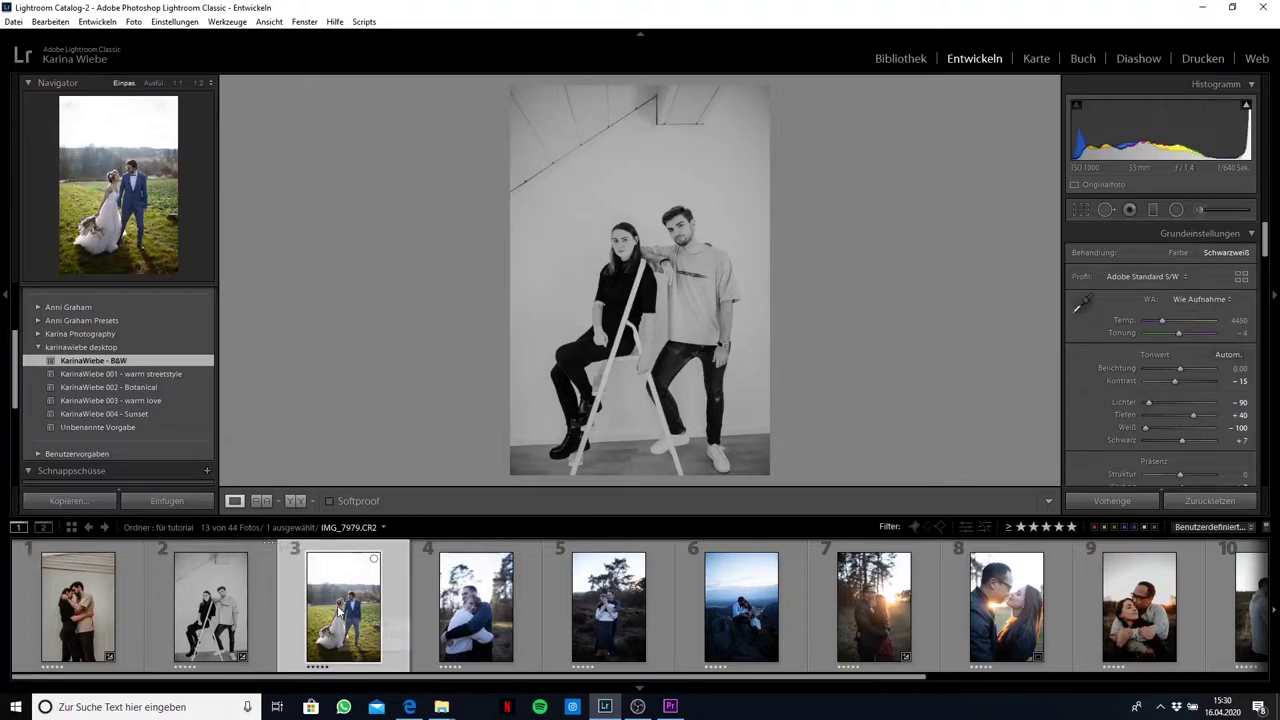
# Step: Apply KarinaWiebe 002 - Botanical to the wedding photo, then select the forest hugging photo
pyautogui.click(155, 388)
pyautogui.click(154, 387)
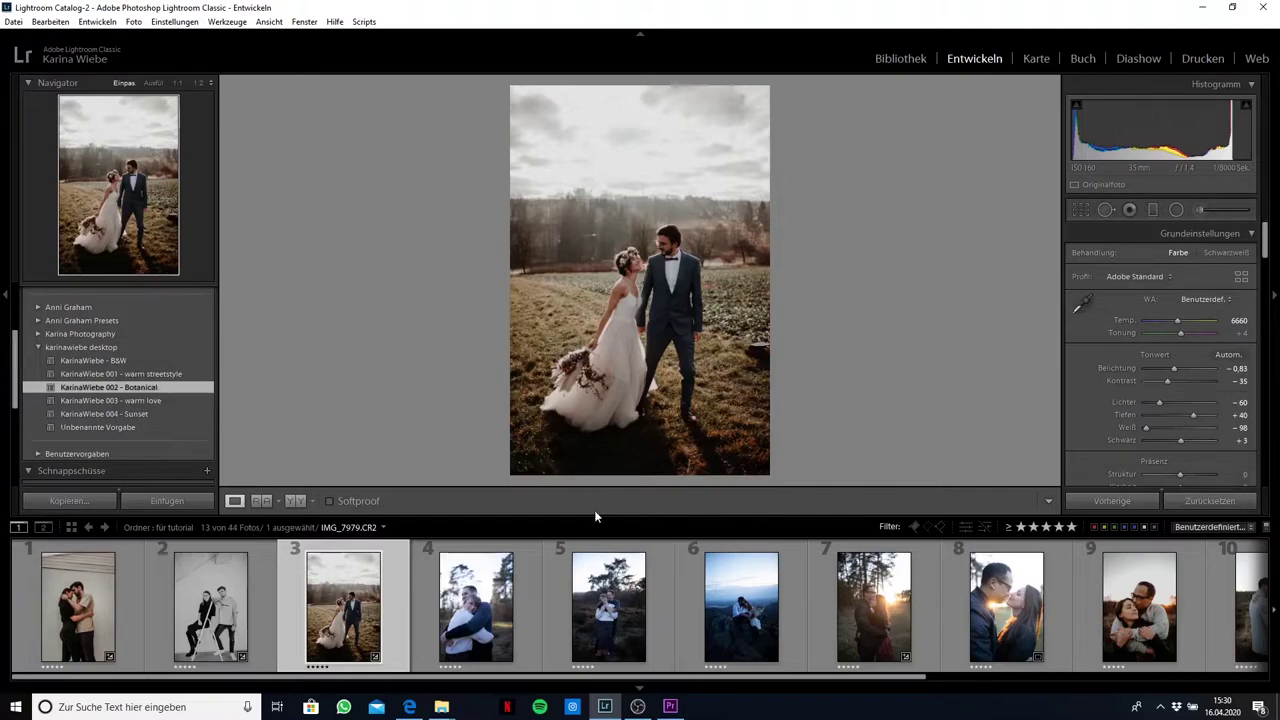
pyautogui.click(495, 622)
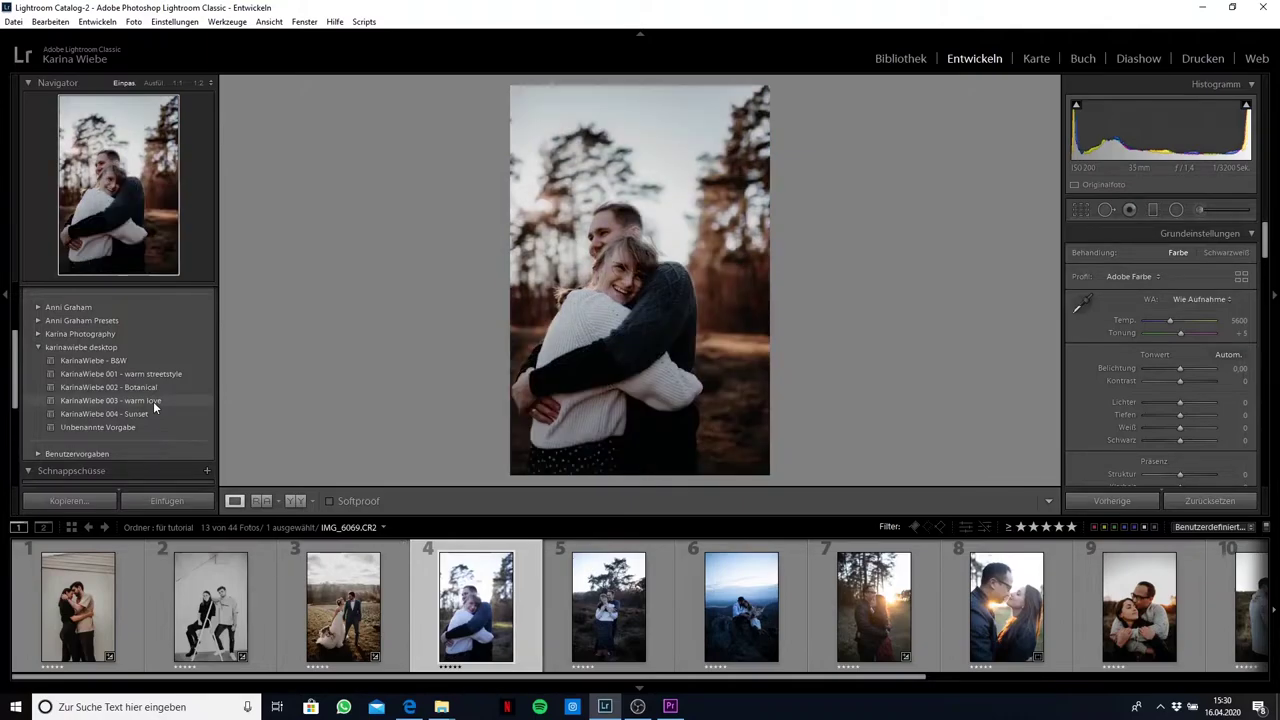
# Step: Apply warm love to the forest hugging photo, crop tighter from the top-right, then open photo 5
pyautogui.click(153, 401)
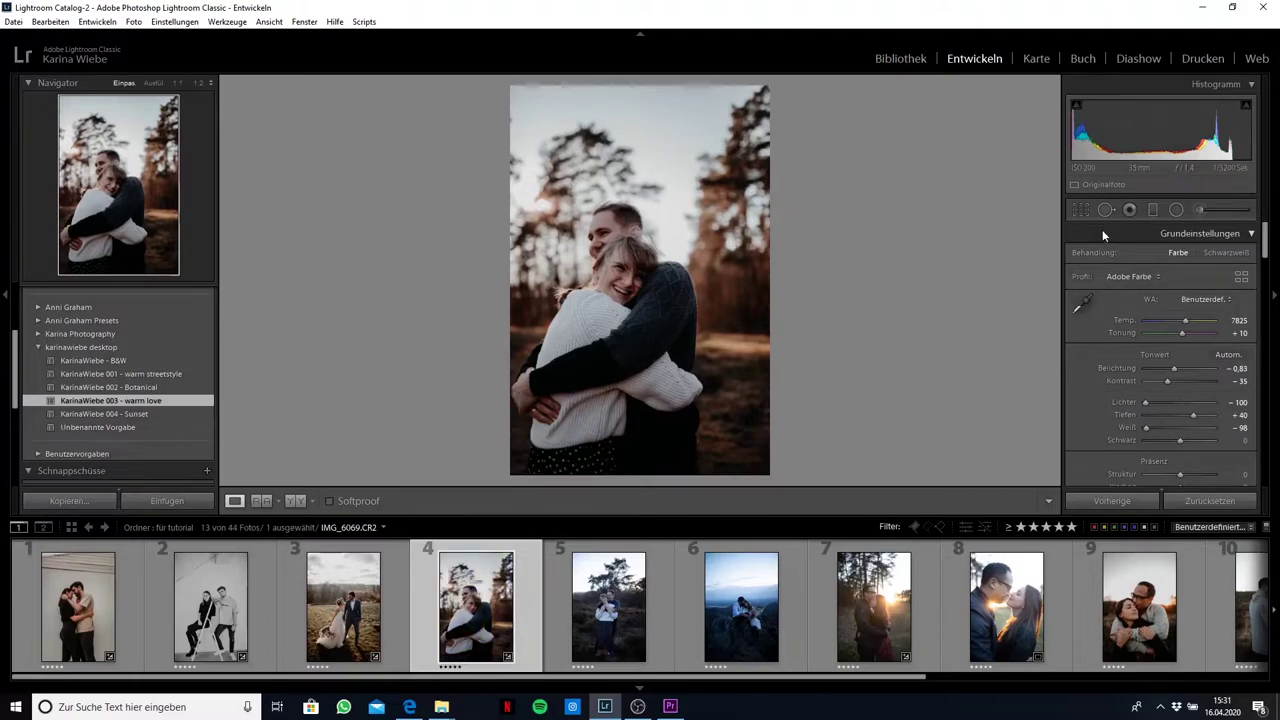
pyautogui.click(1081, 211)
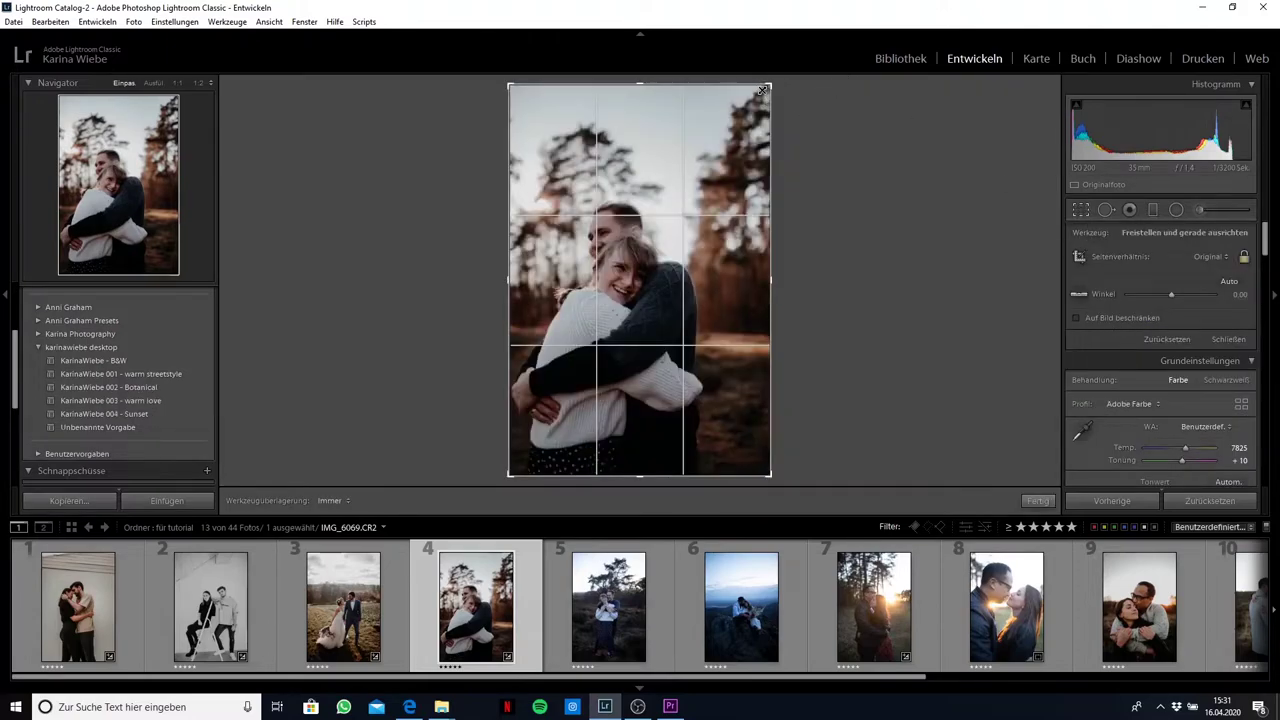
pyautogui.moveTo(767, 81); pyautogui.dragTo(747, 109)
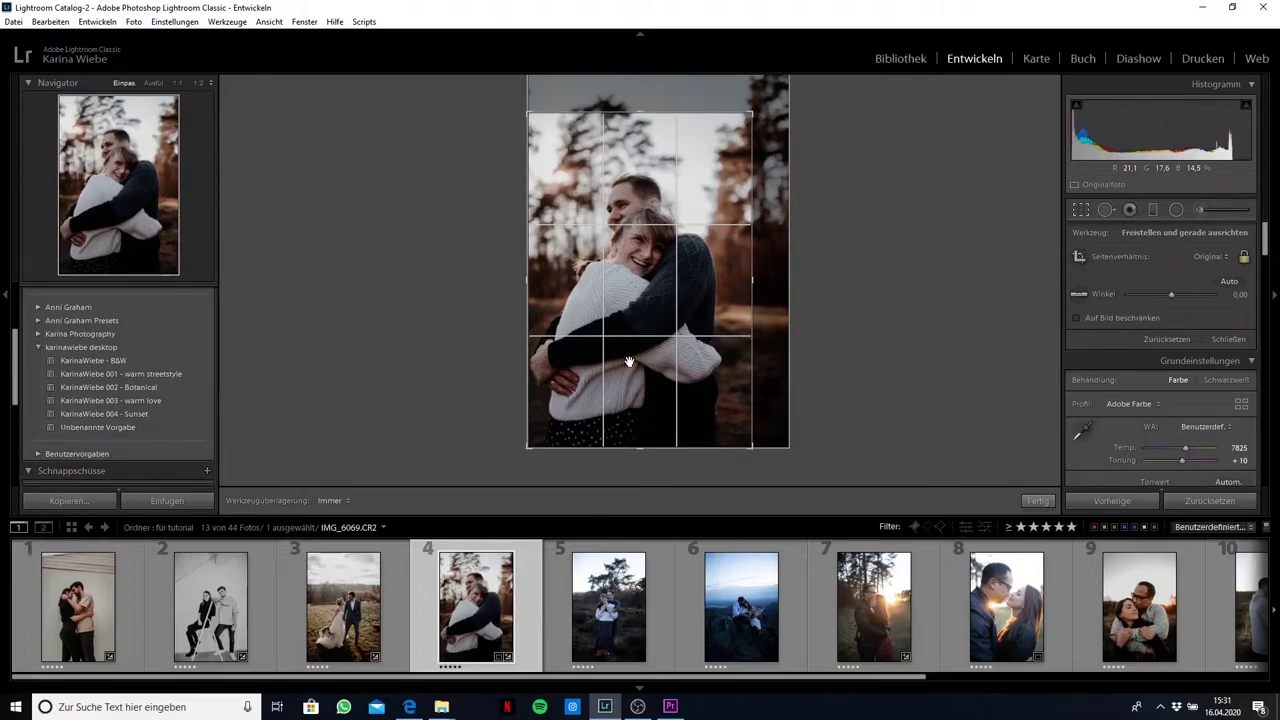
pyautogui.press('Return')
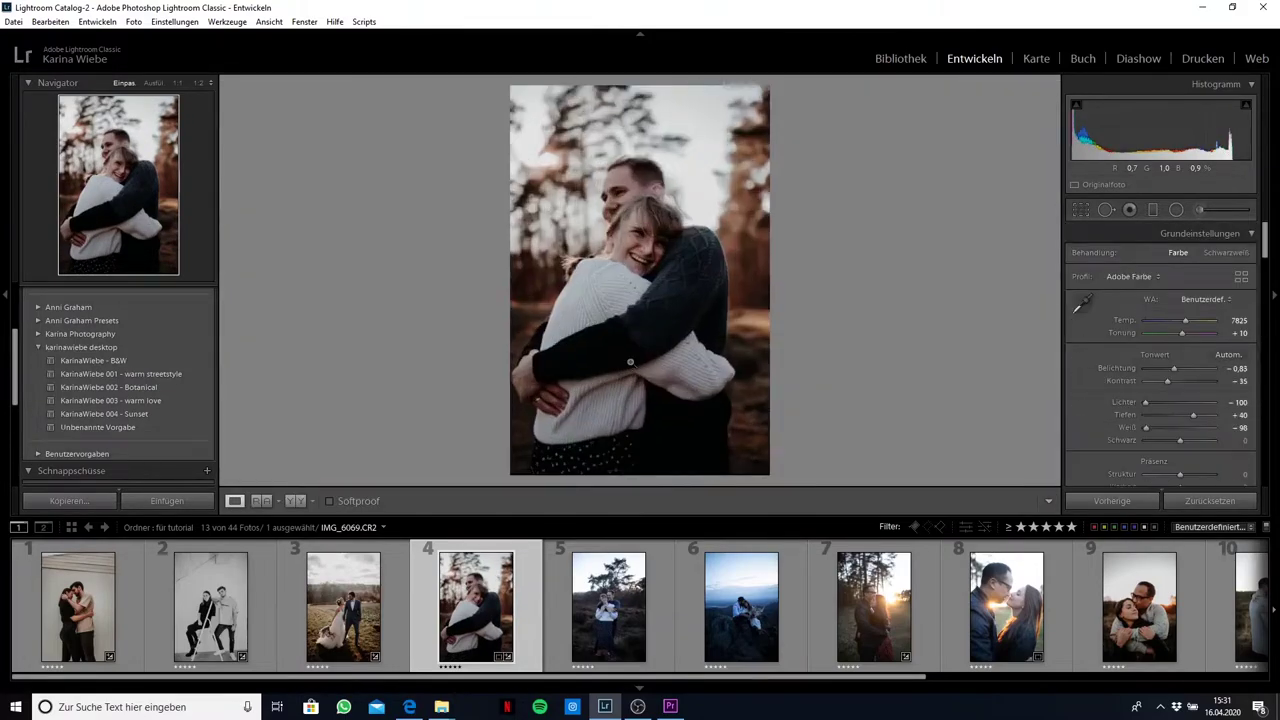
pyautogui.click(619, 636)
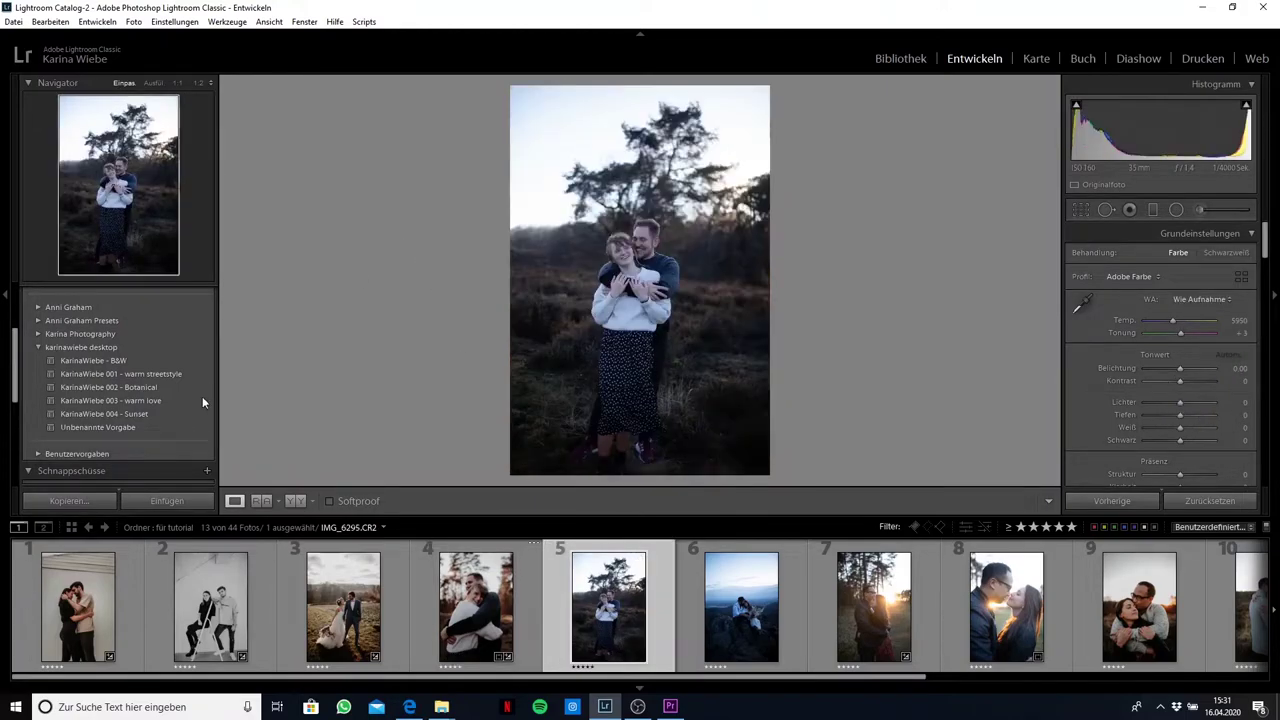
# Step: Apply warm love to the heath couple photo, raise Tiefen to +71, then open photo 6
pyautogui.click(173, 400)
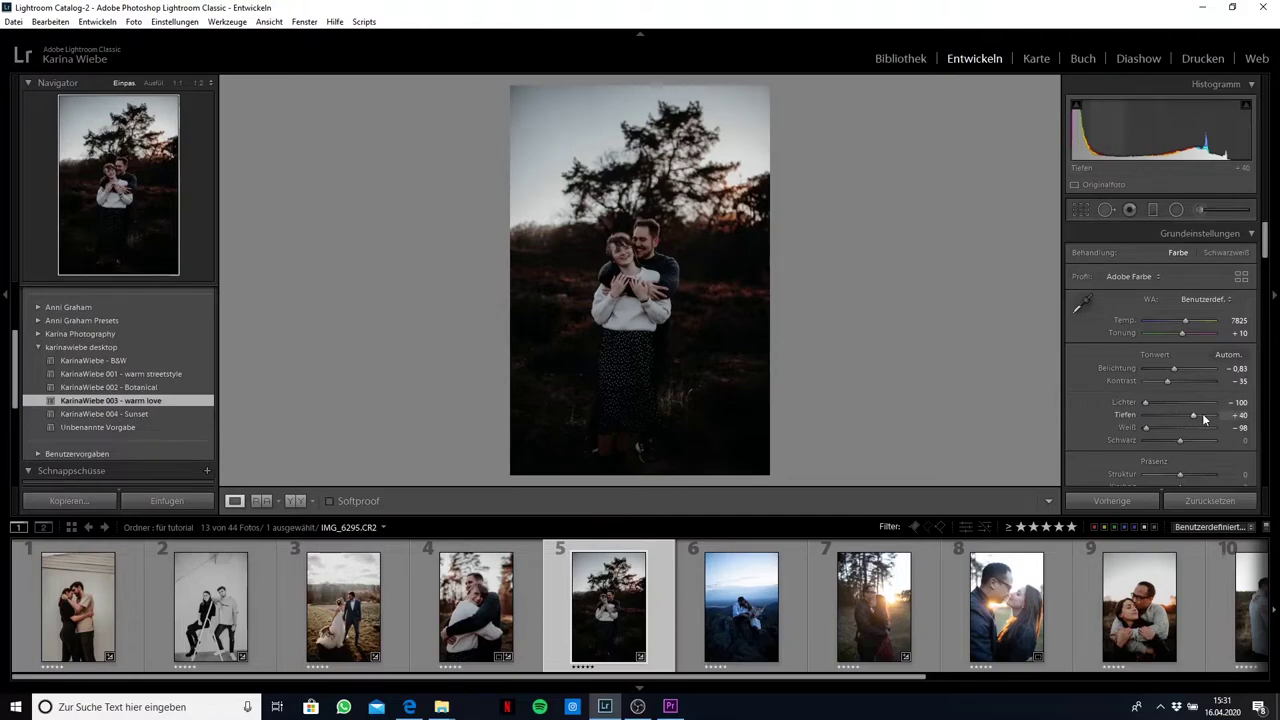
pyautogui.moveTo(1202, 415); pyautogui.dragTo(1205, 419)
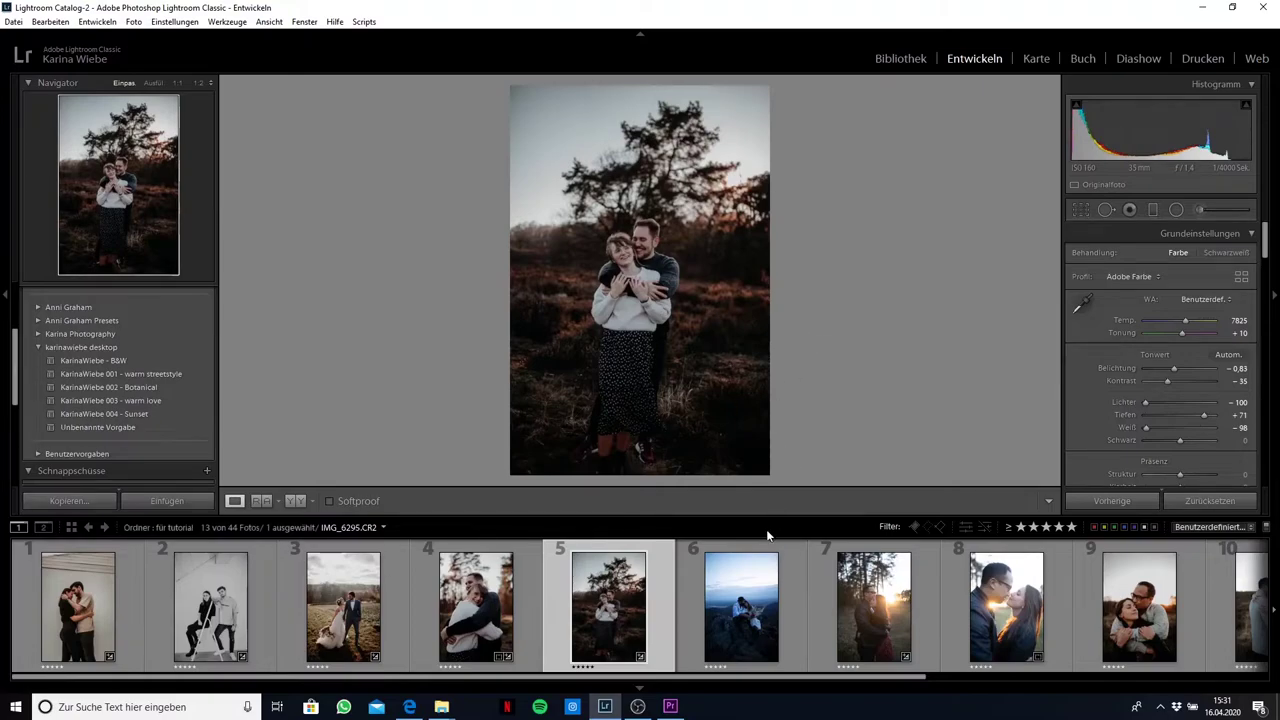
pyautogui.click(745, 604)
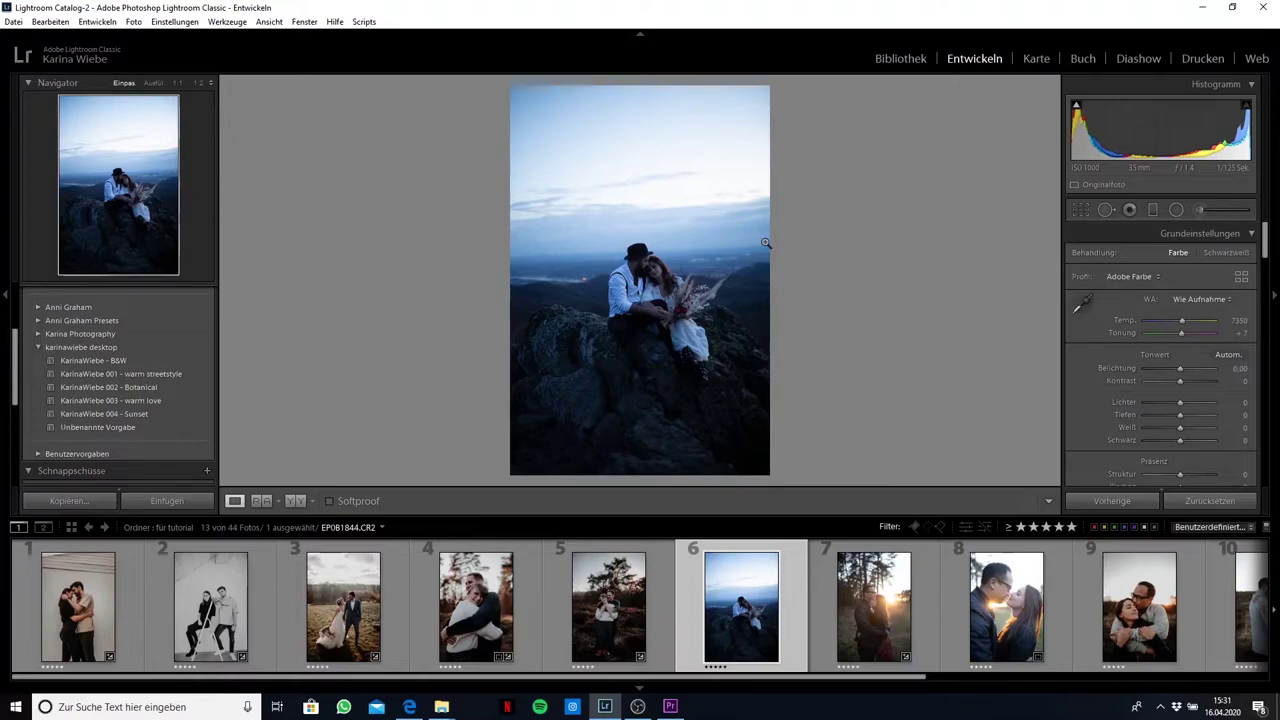
# Step: Apply 'KarinaWiebe 004 - Sunset' to the rocky summit photo, set Belichtung to -0.73, and select photo 7
pyautogui.click(158, 413)
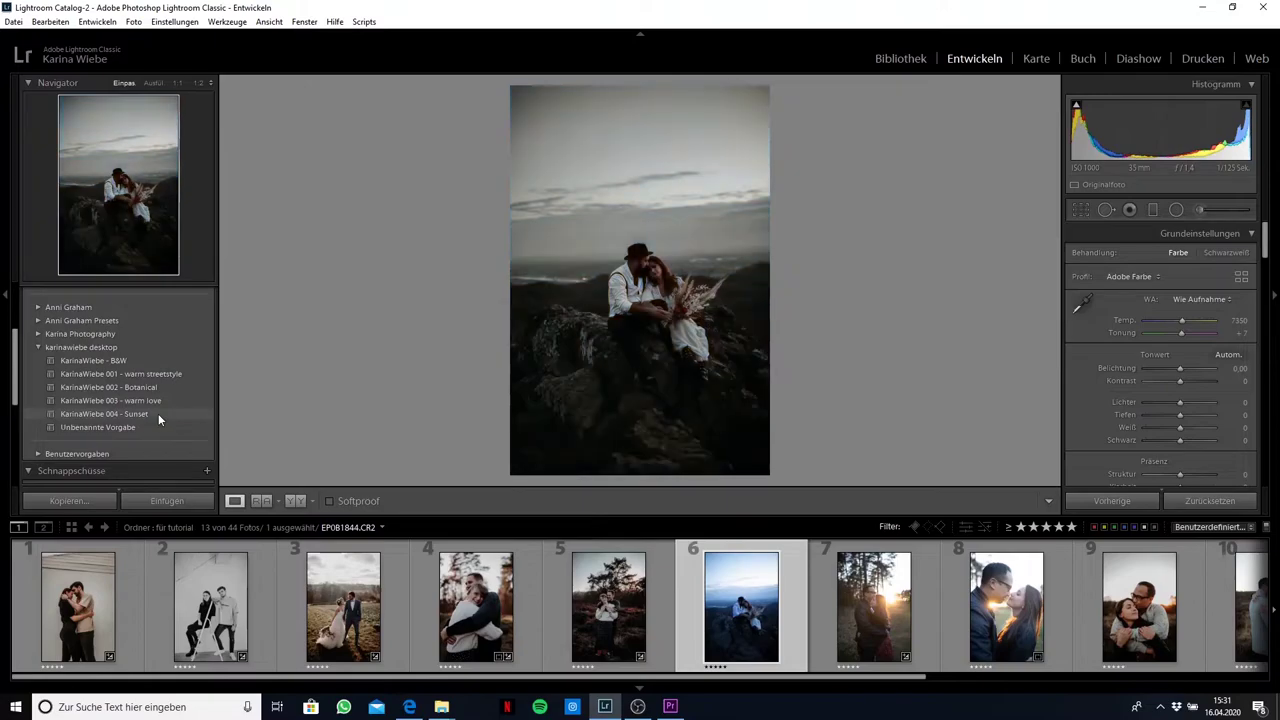
pyautogui.click(158, 413)
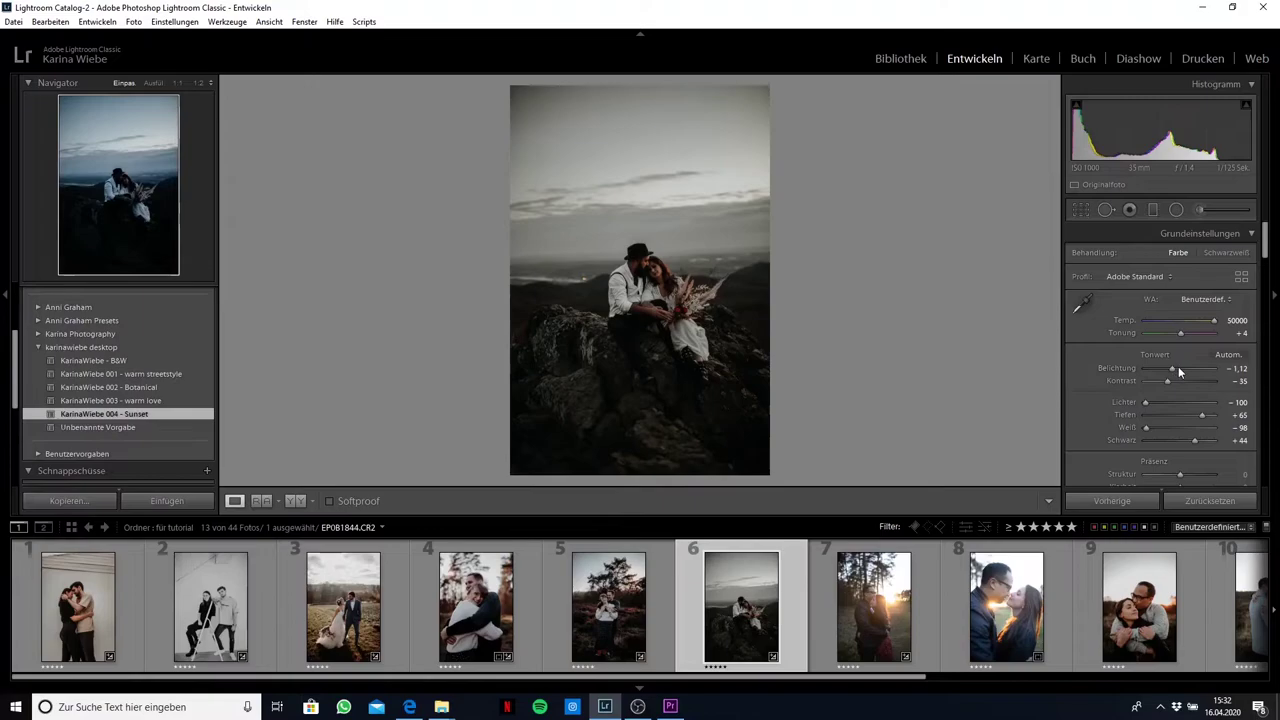
pyautogui.moveTo(1173, 368); pyautogui.dragTo(1176, 369)
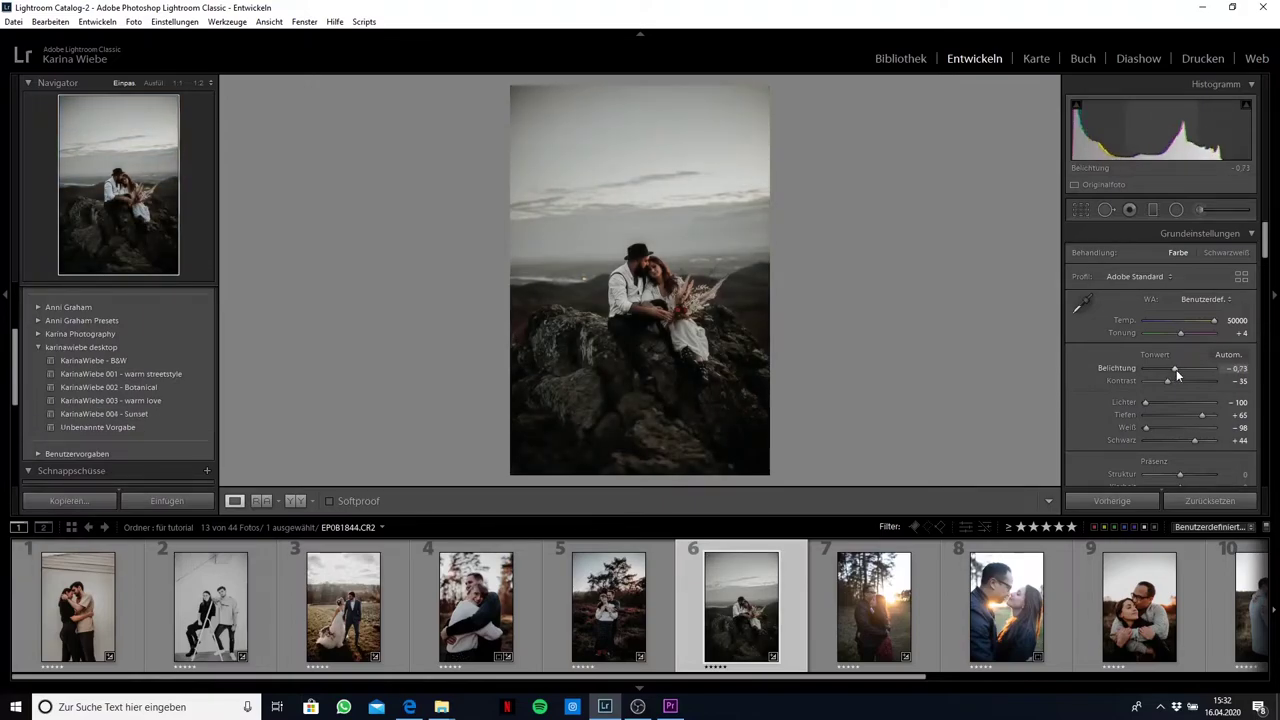
pyautogui.moveTo(1176, 369); pyautogui.dragTo(1176, 369)
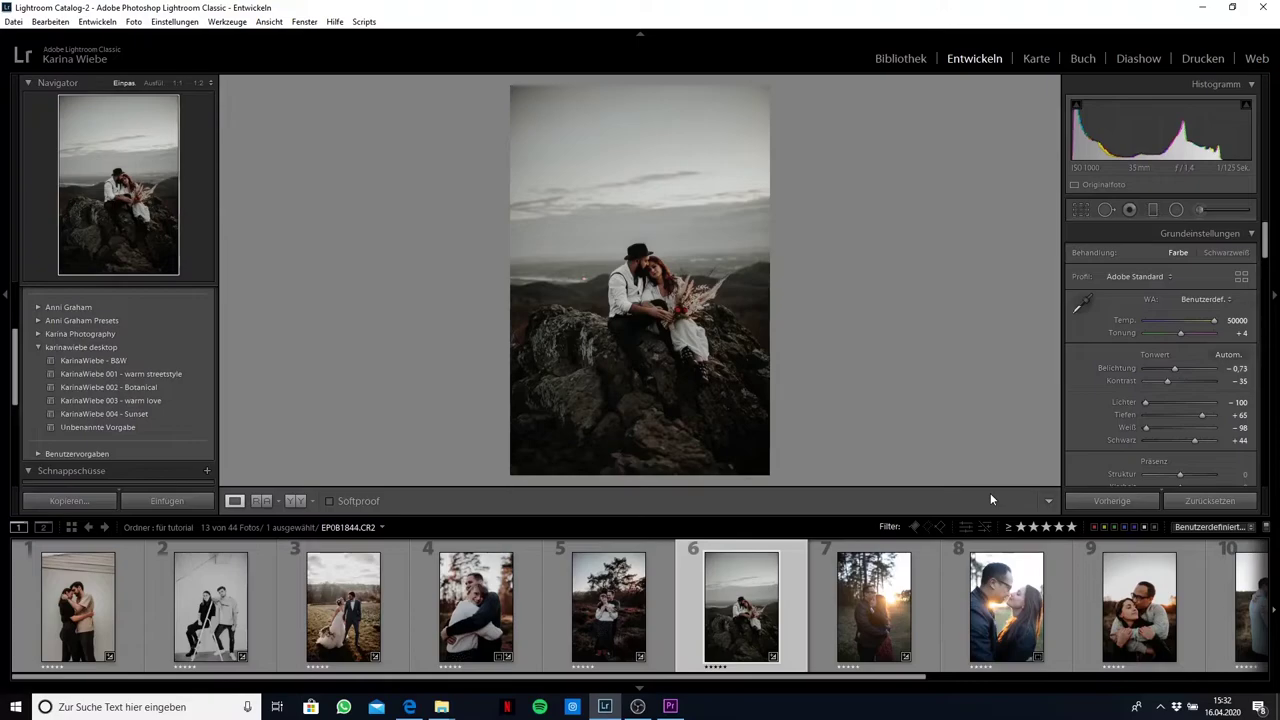
pyautogui.click(900, 595)
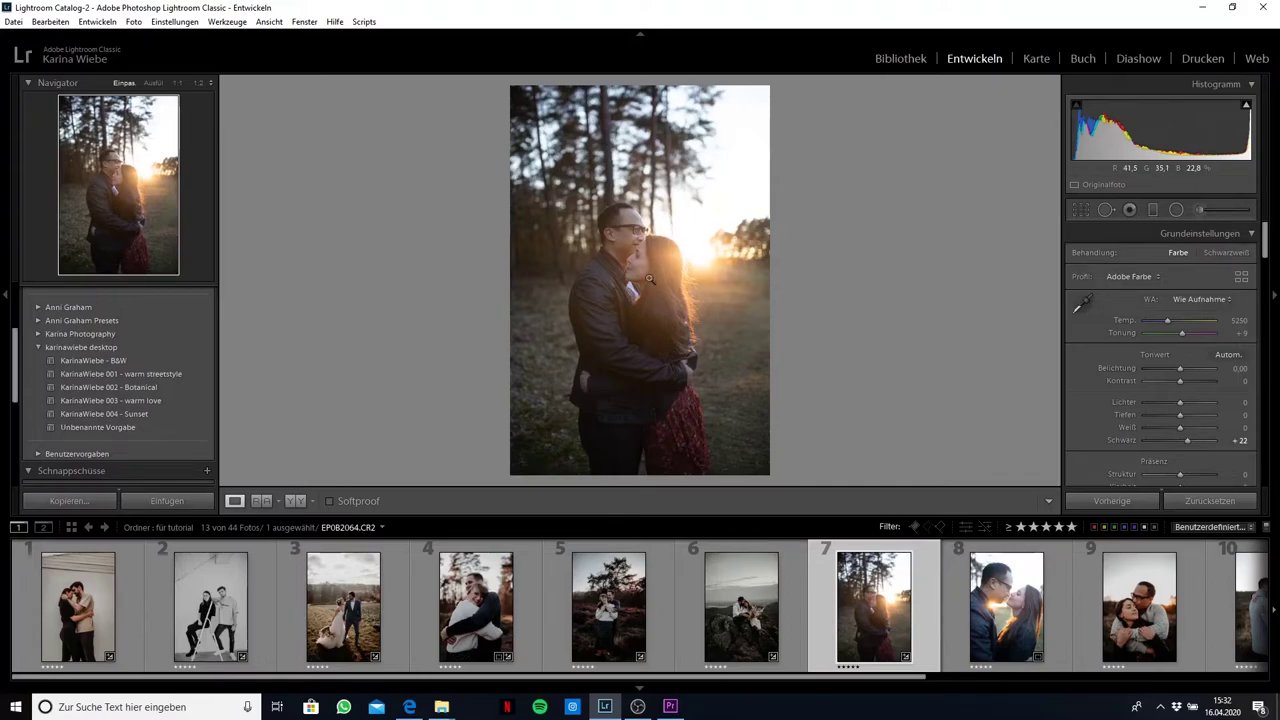
# Step: Try 'KarinaWiebe 003 - warm love' on photo 7, keep 'KarinaWiebe 002 - Botanical', and select photo 8
pyautogui.click(146, 400)
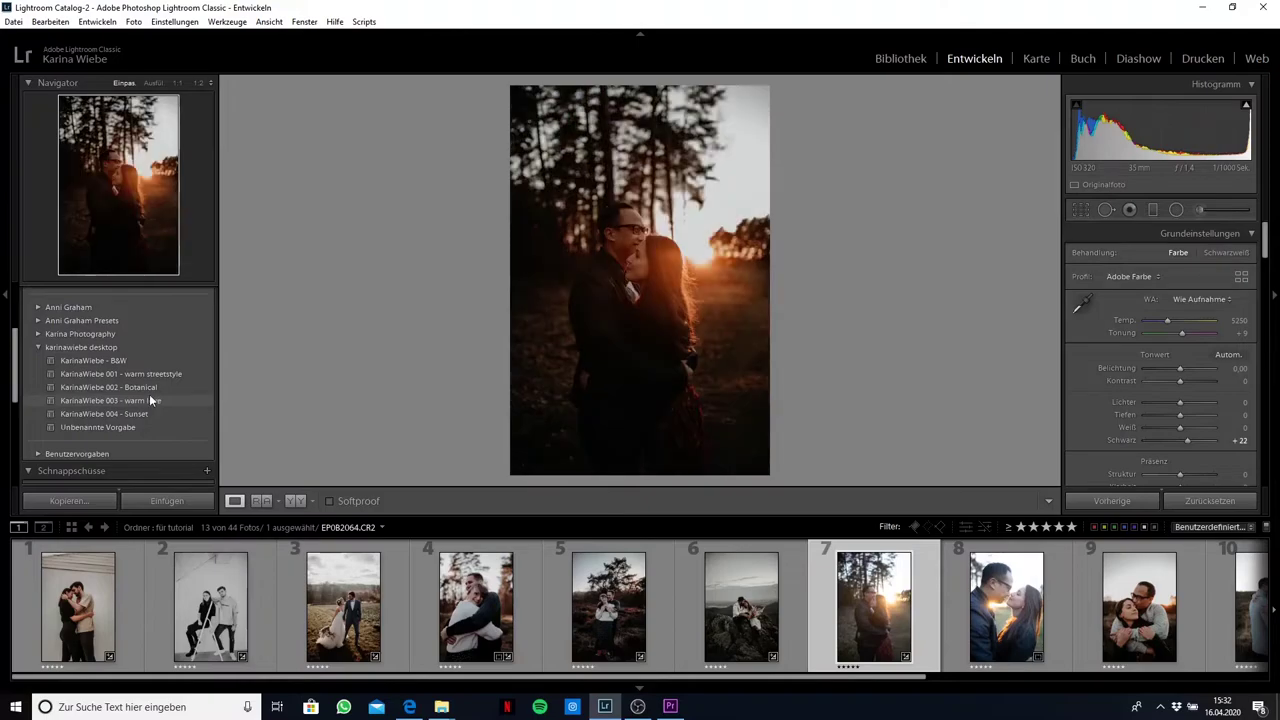
pyautogui.click(155, 387)
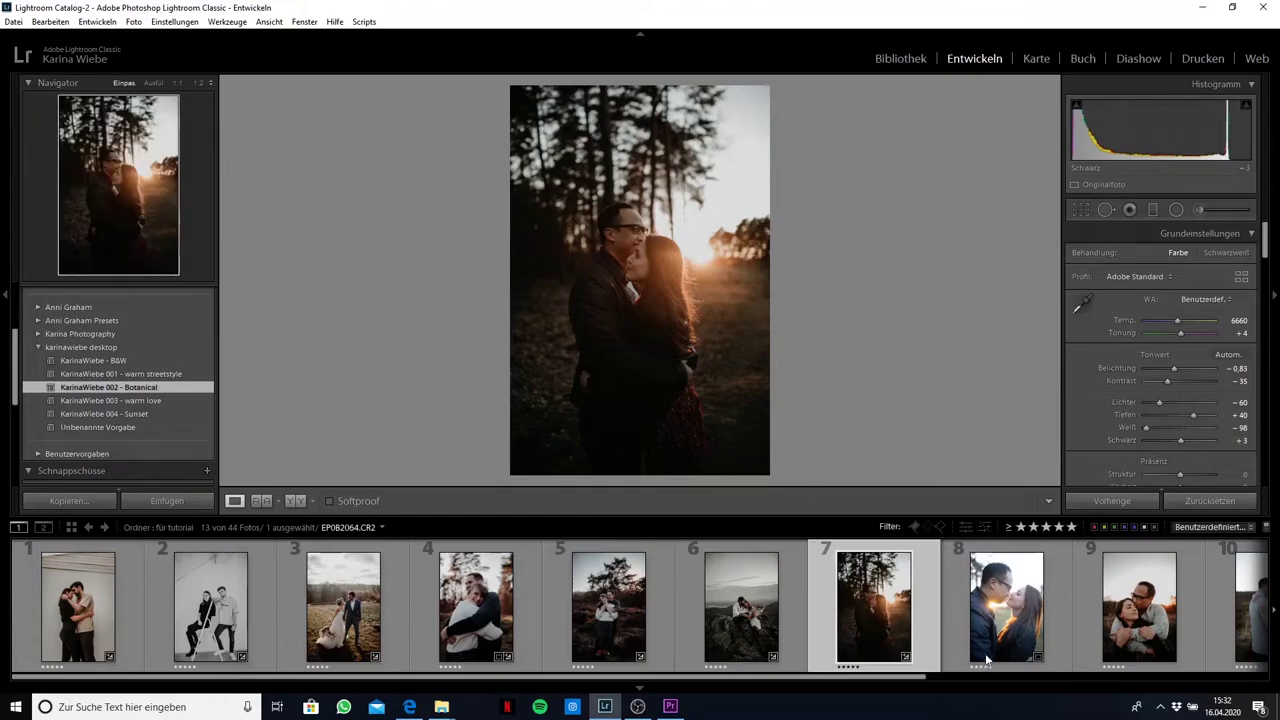
pyautogui.click(1007, 628)
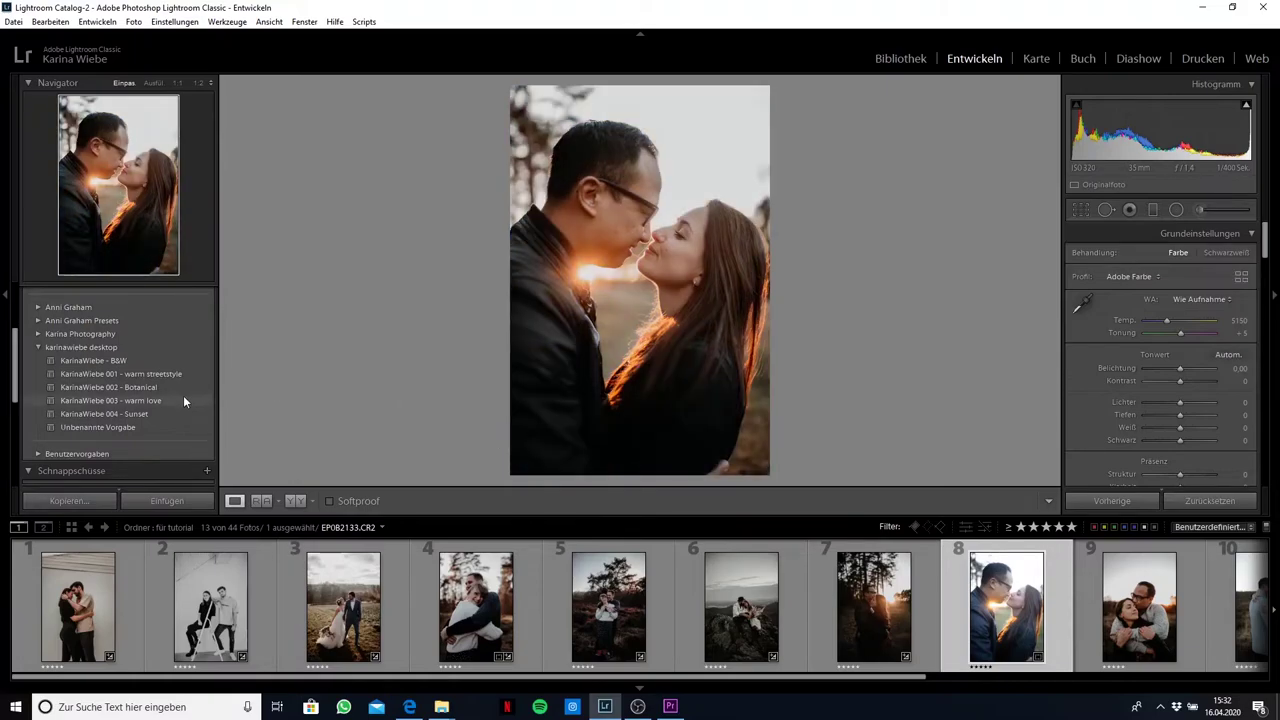
# Step: Apply 'KarinaWiebe 003 - warm love' to the nose-to-nose couple, then go through photo 9 to photo 10
pyautogui.click(183, 397)
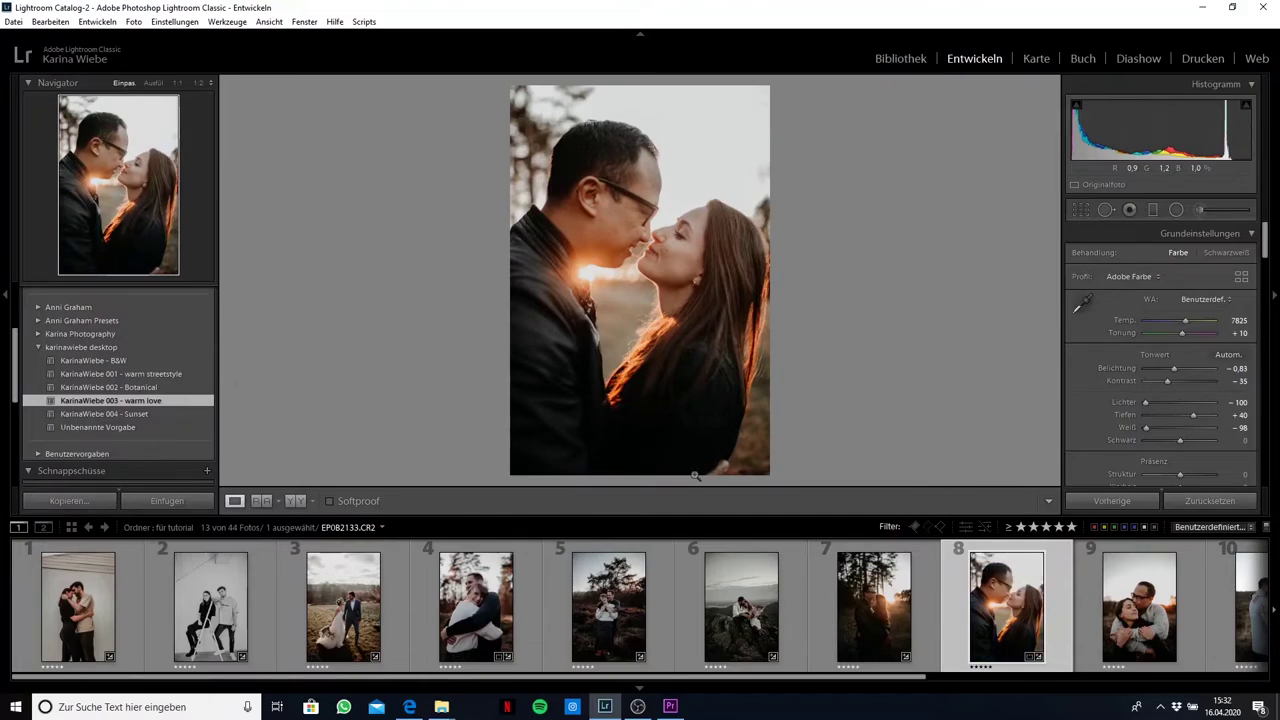
pyautogui.moveTo(1139, 607)
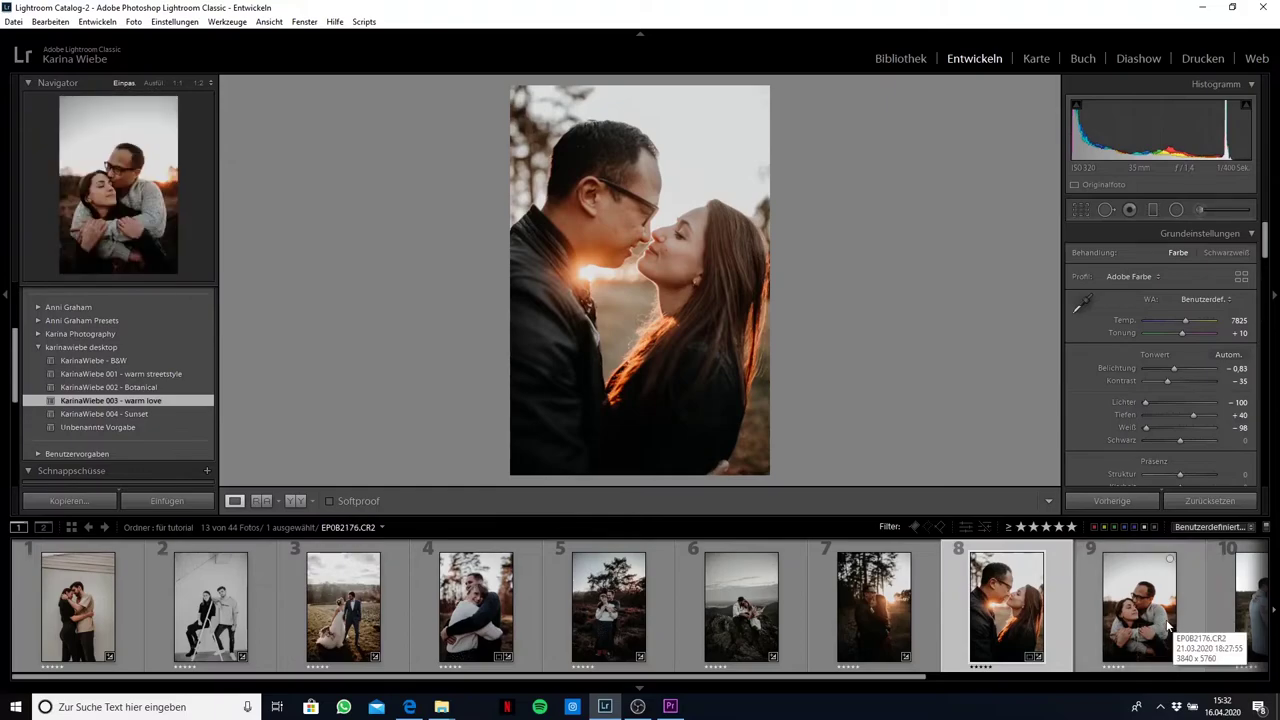
pyautogui.click(1168, 627)
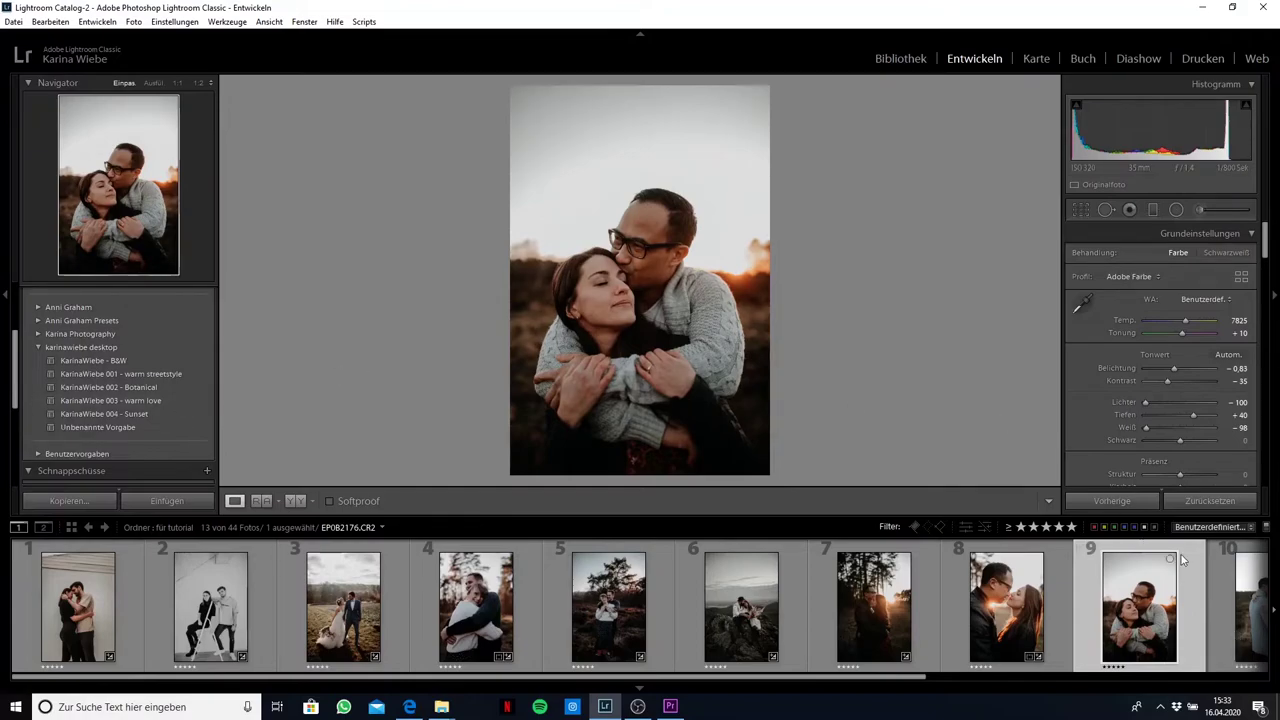
pyautogui.click(1240, 620)
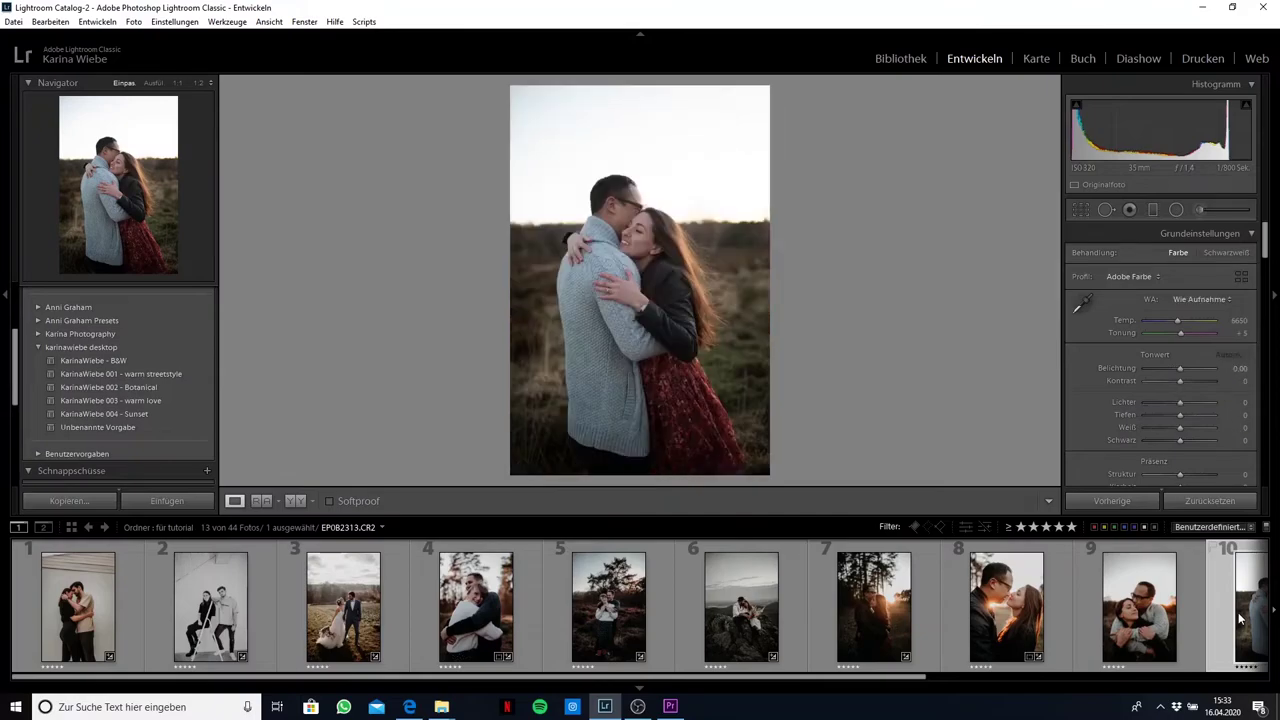
# Step: Apply 'KarinaWiebe 003 - warm love' to the red-skirt couple photo and select photo 11
pyautogui.click(195, 400)
pyautogui.click(192, 404)
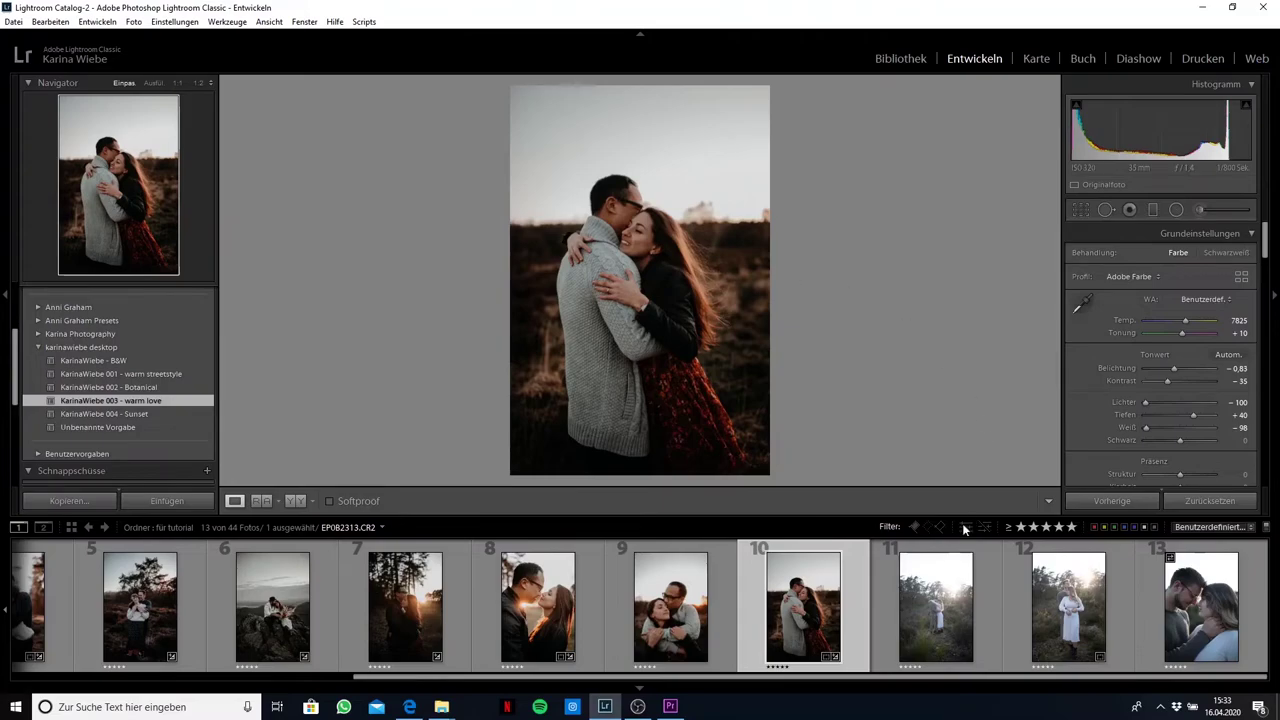
pyautogui.click(938, 625)
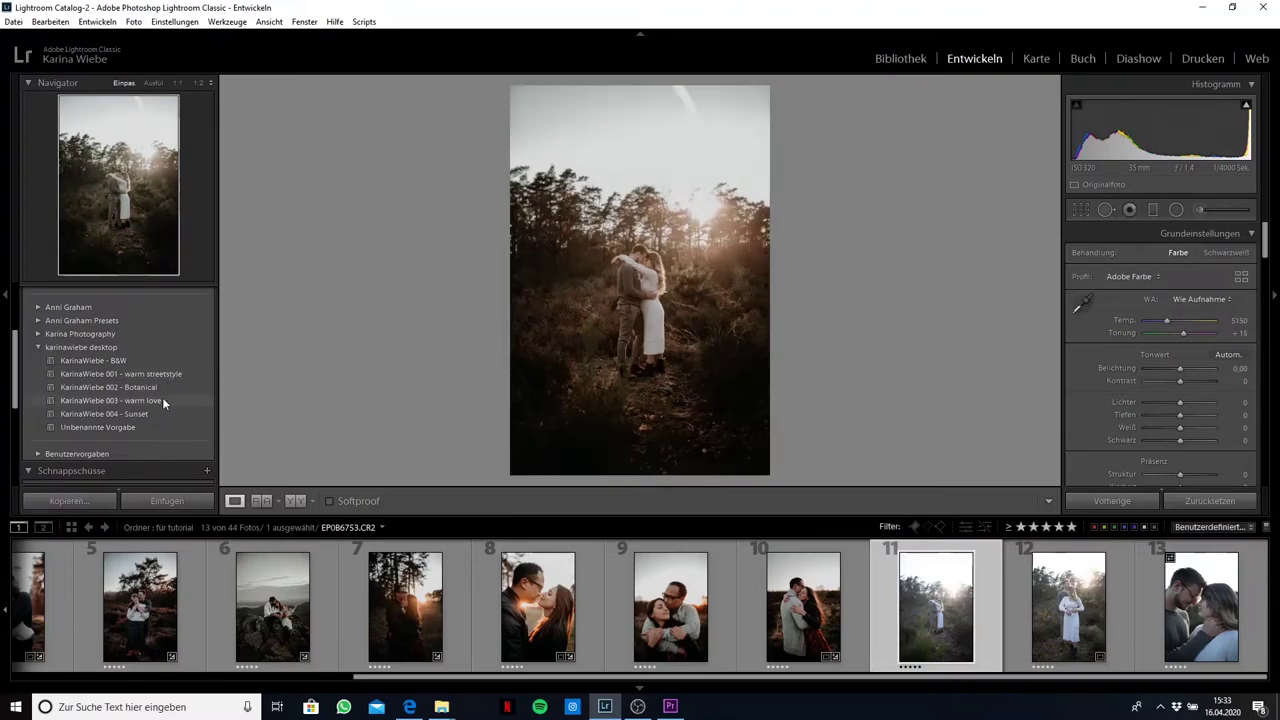
# Step: Apply 'KarinaWiebe 003 - warm love' to both heath photos 11 and 12, then select photo 13
pyautogui.click(162, 400)
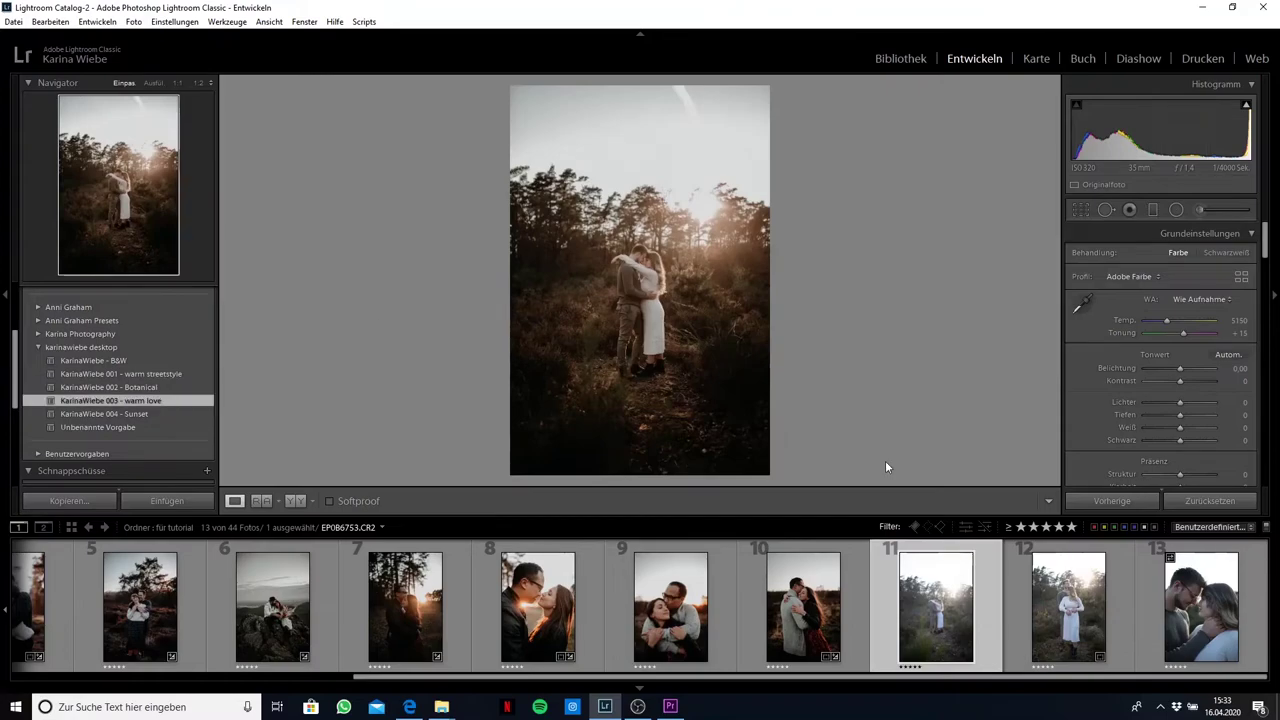
pyautogui.click(1064, 615)
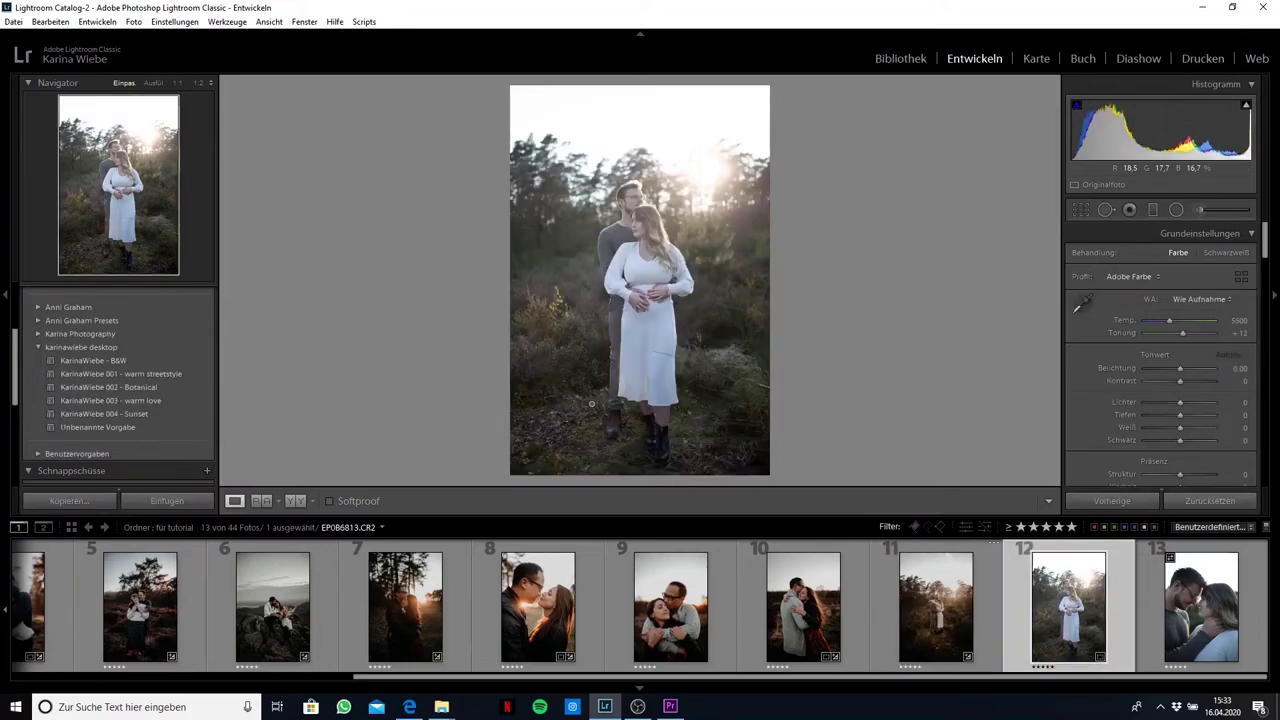
pyautogui.click(175, 400)
pyautogui.click(175, 400)
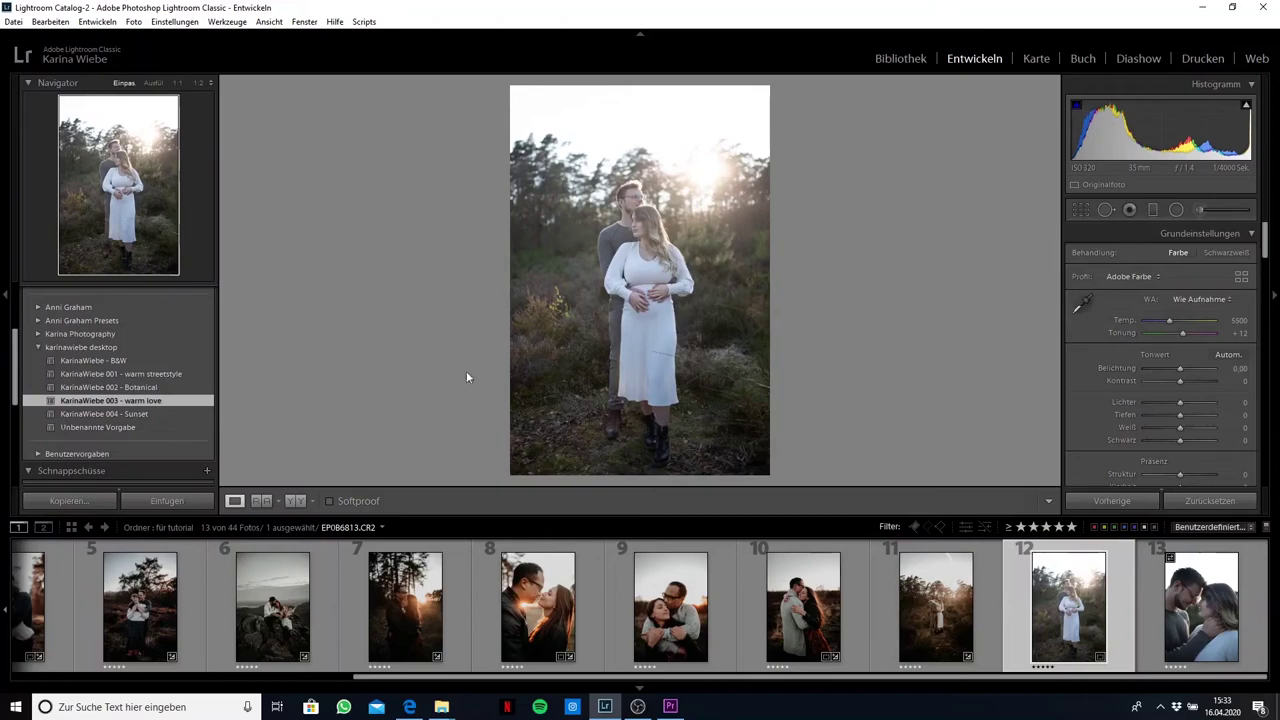
pyautogui.click(173, 403)
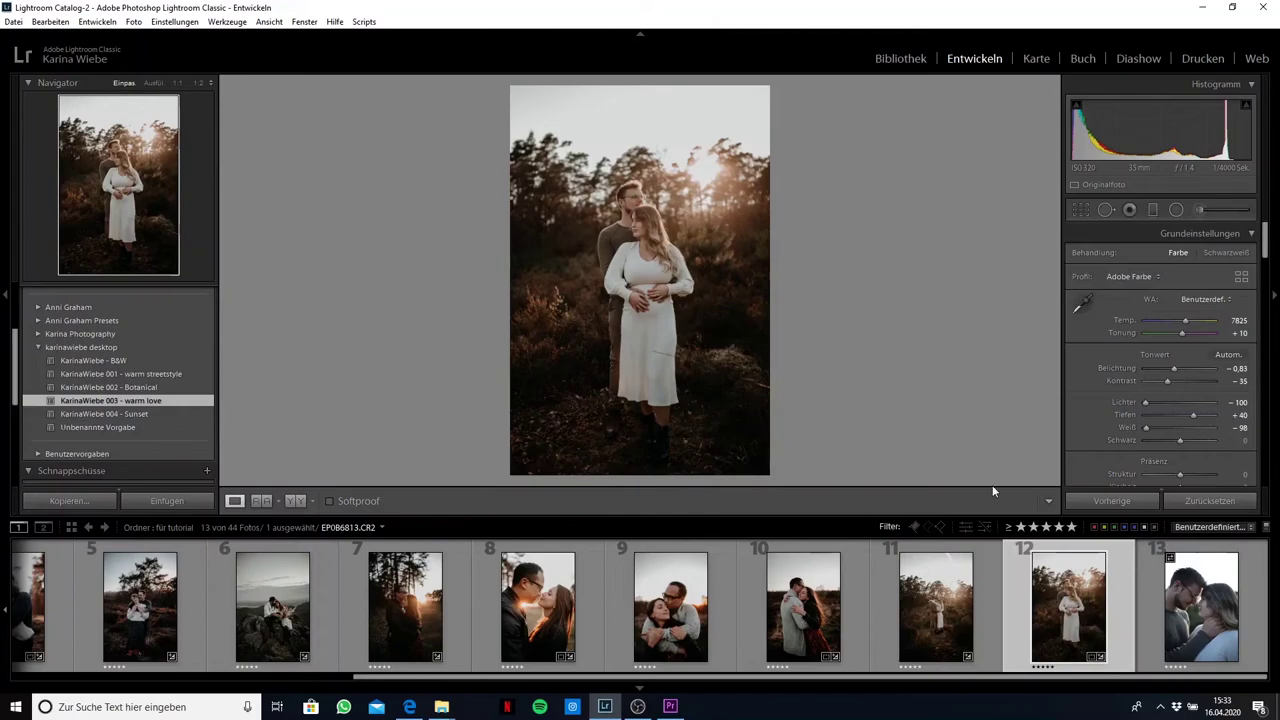
pyautogui.click(1200, 624)
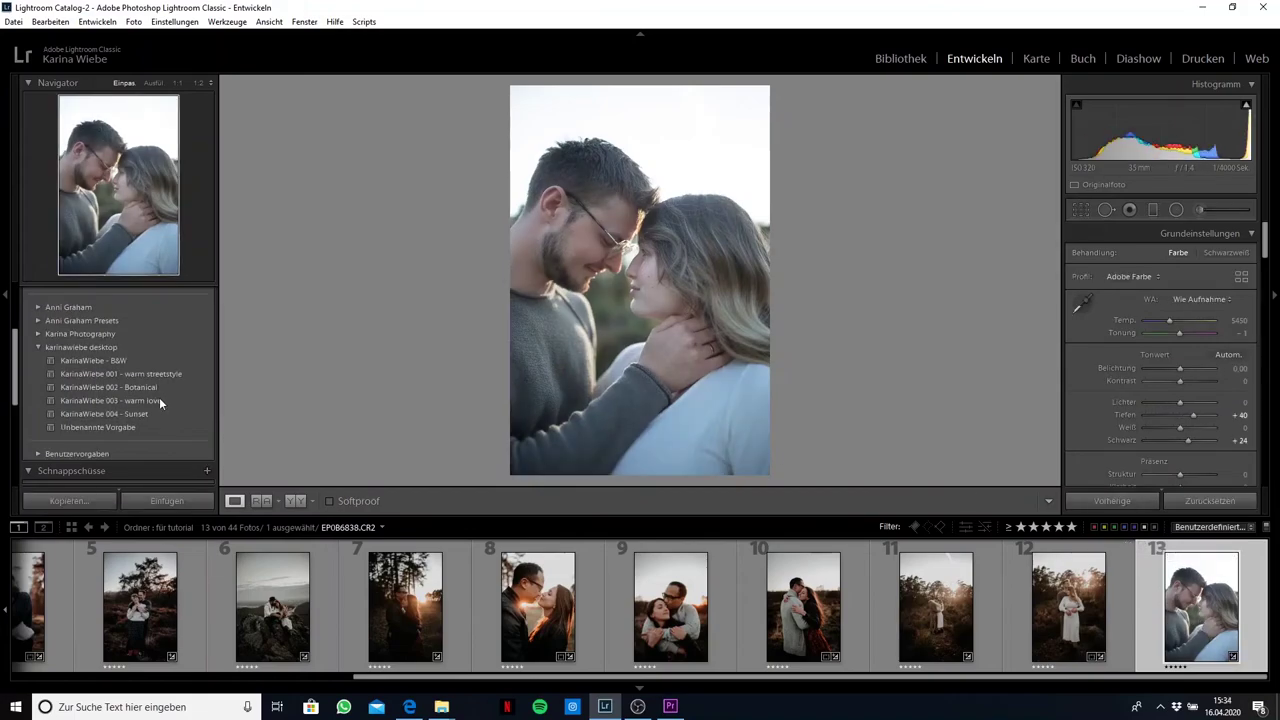
# Step: Keep 'KarinaWiebe 003 - warm love' over Botanical on photo 13, with Tiefen +55 and Schwarz +51
pyautogui.click(159, 398)
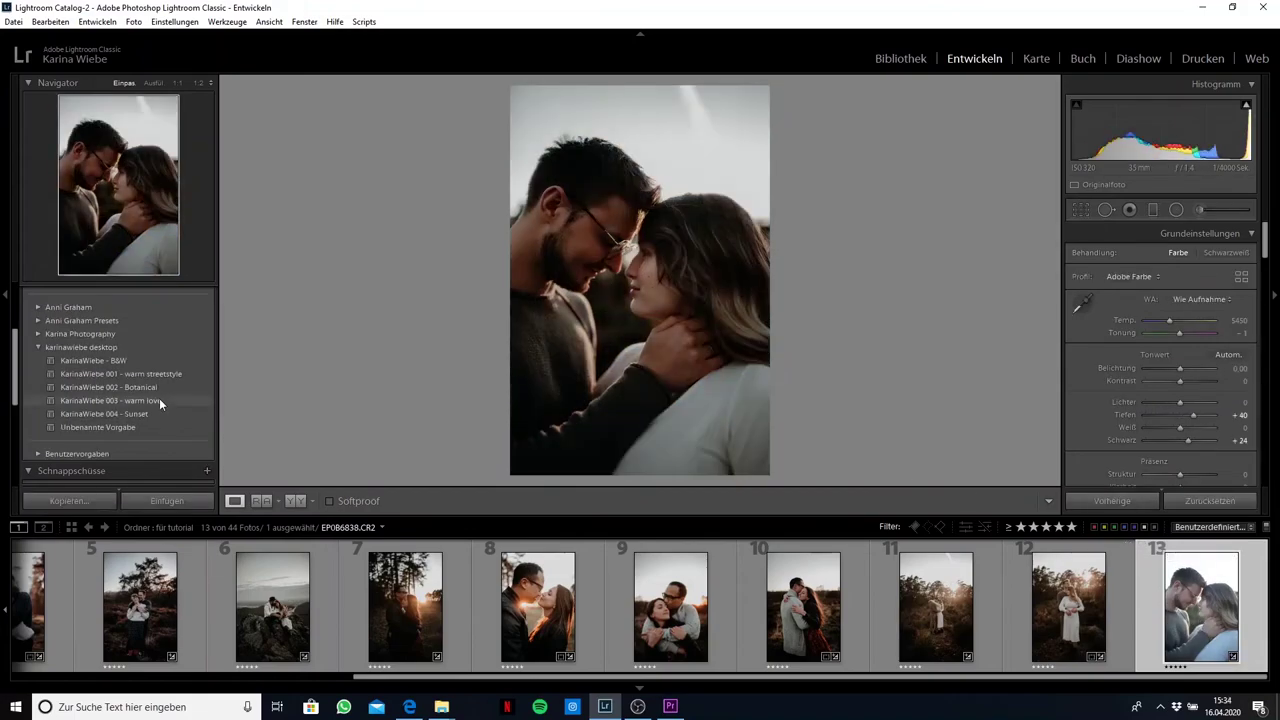
pyautogui.click(160, 389)
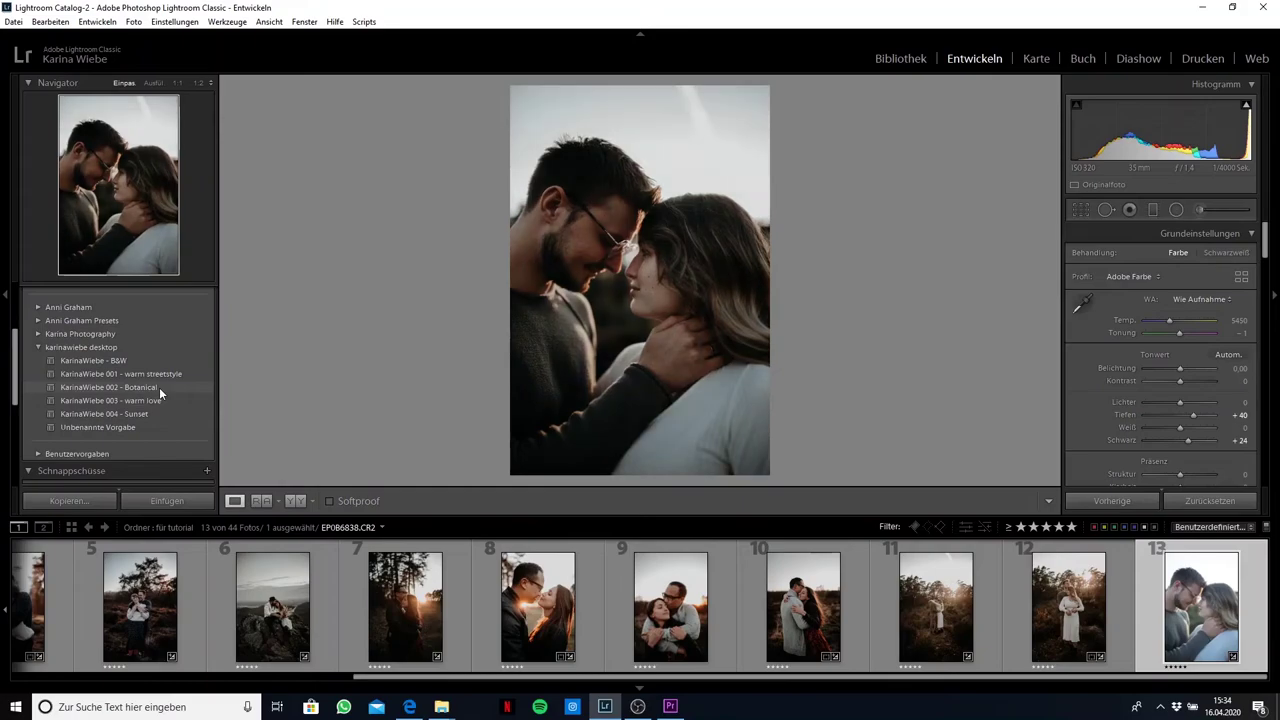
pyautogui.click(153, 400)
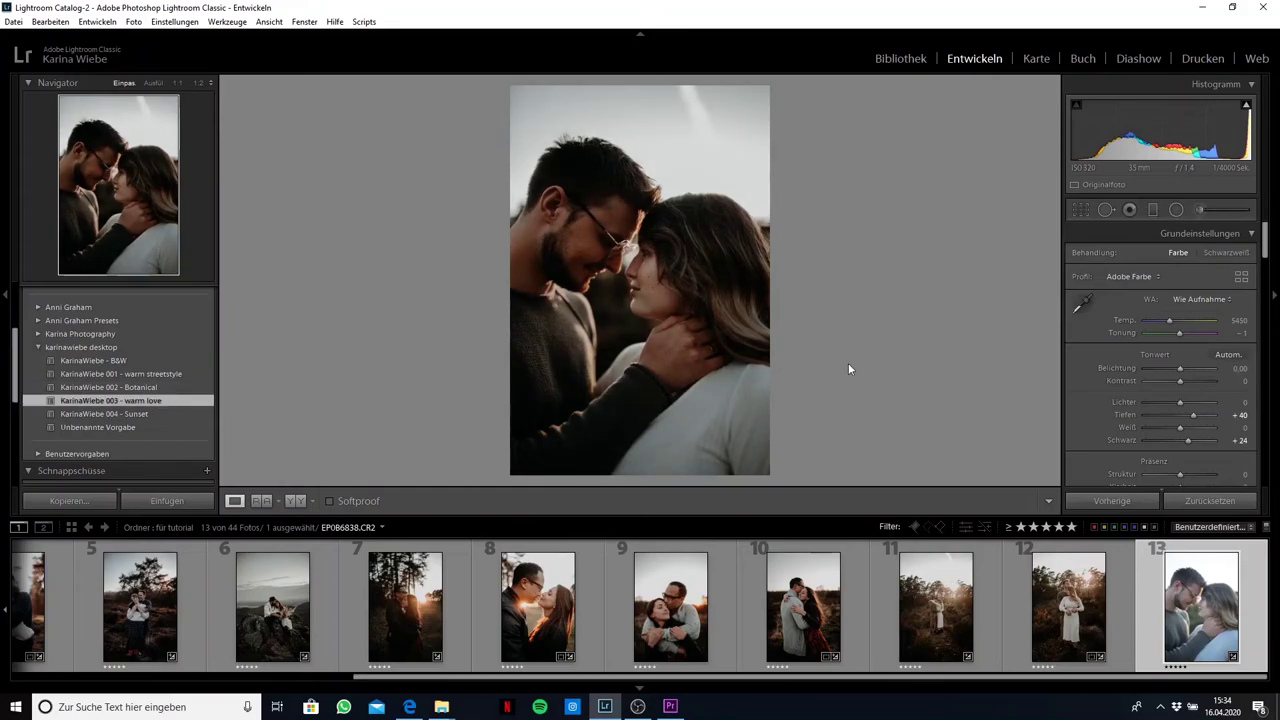
pyautogui.moveTo(1191, 440); pyautogui.dragTo(1201, 418)
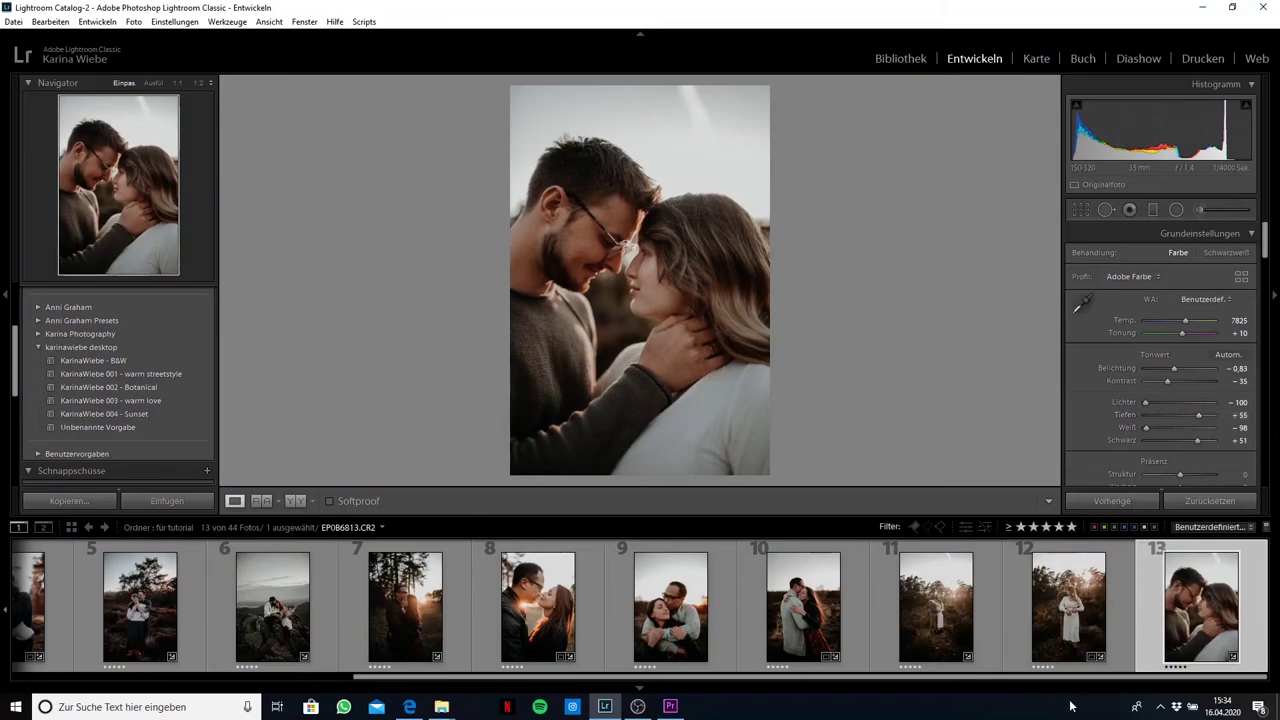
pyautogui.moveTo(1090, 680); pyautogui.dragTo(833, 667)
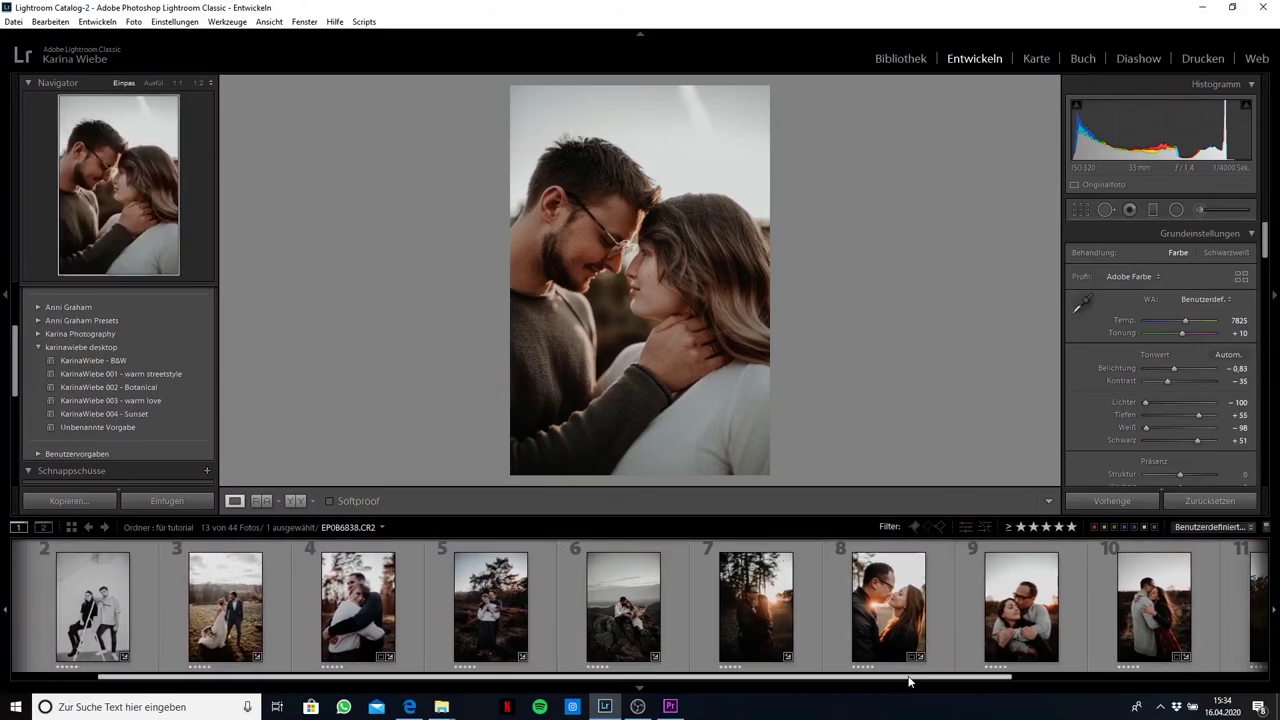
pyautogui.moveTo(880, 678); pyautogui.dragTo(779, 679)
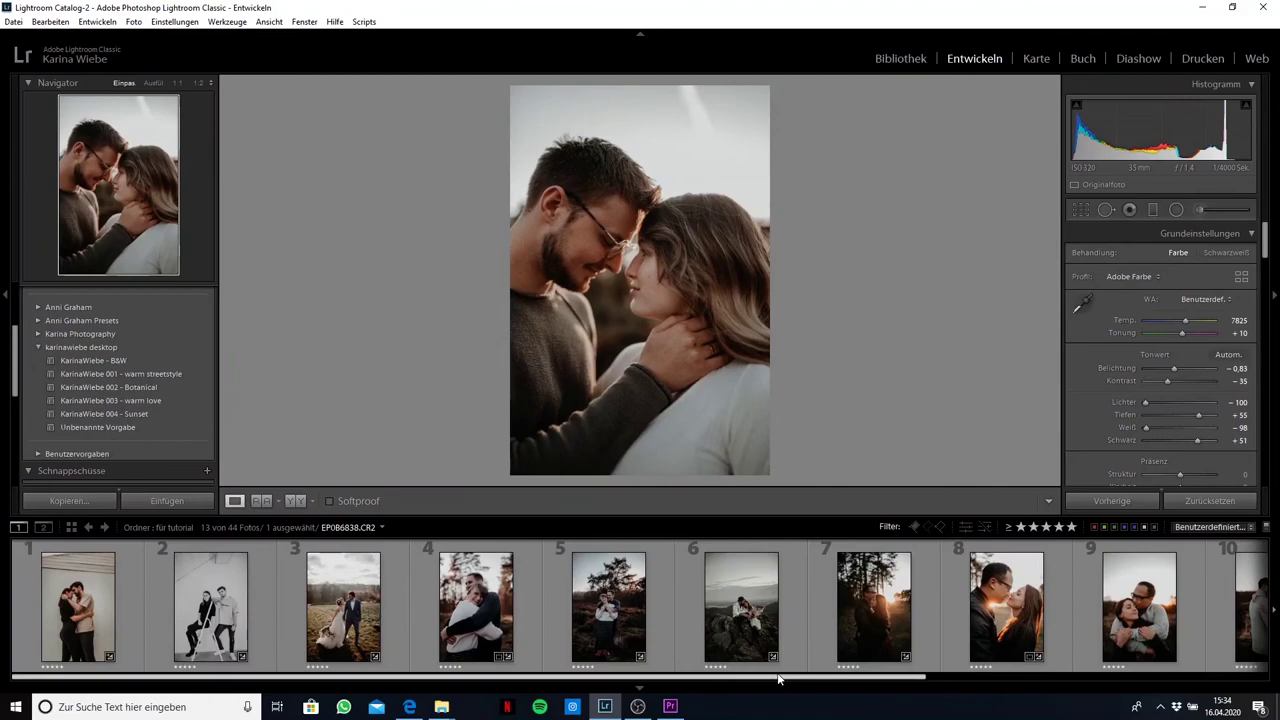
pyautogui.moveTo(779, 679); pyautogui.dragTo(1006, 682)
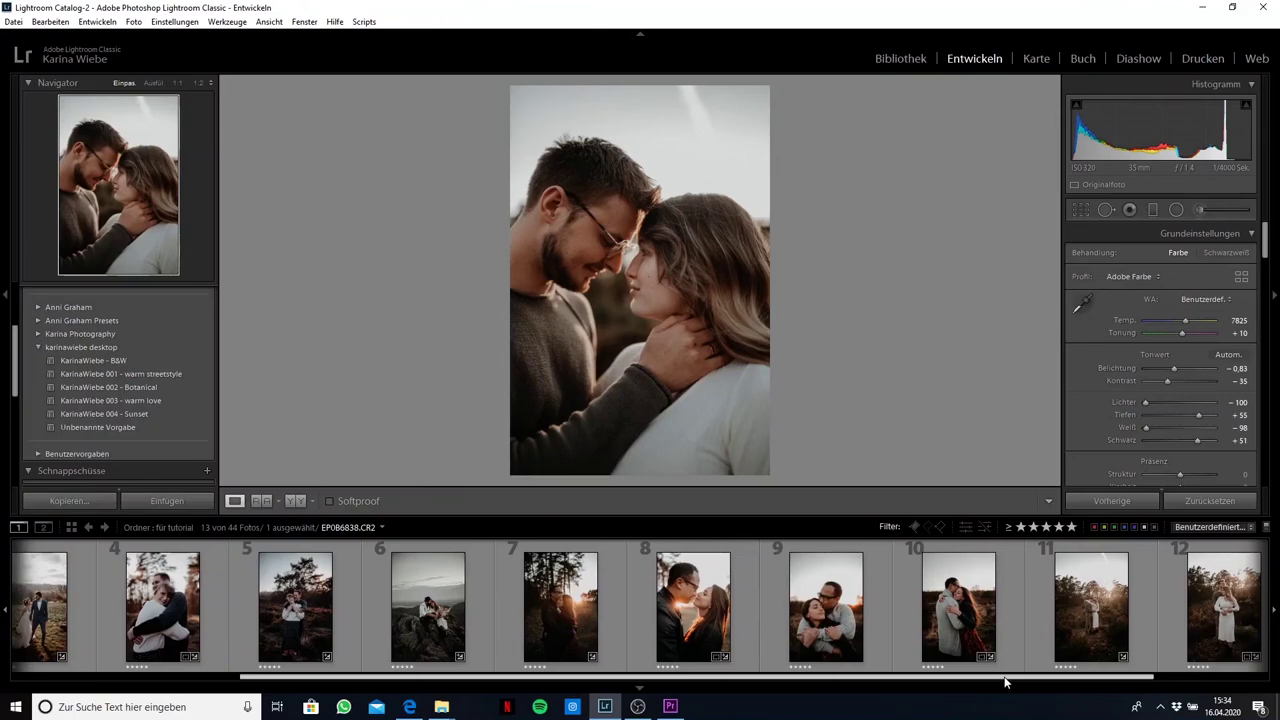
pyautogui.moveTo(1006, 682); pyautogui.dragTo(1036, 688)
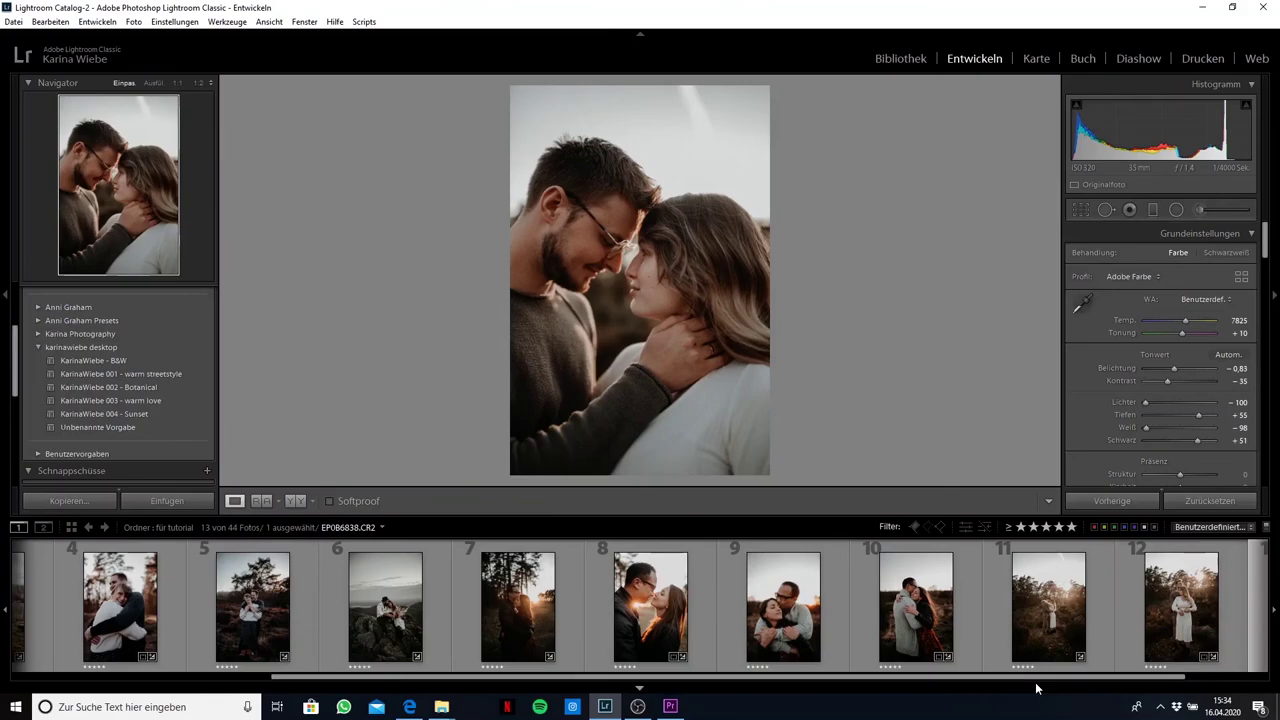